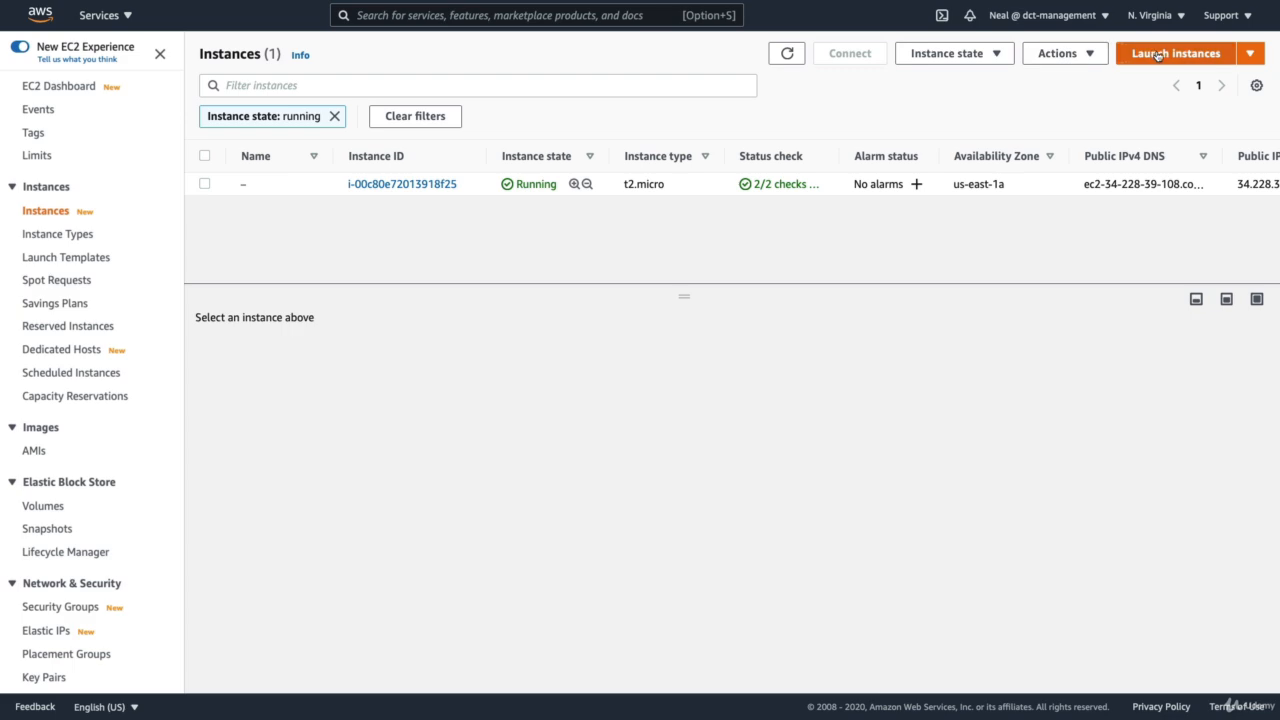
- Start launching an EC2 instance from the 64-bit x86 Amazon Linux 2 AMI with the t2.micro instance type
left_click(1155, 55)
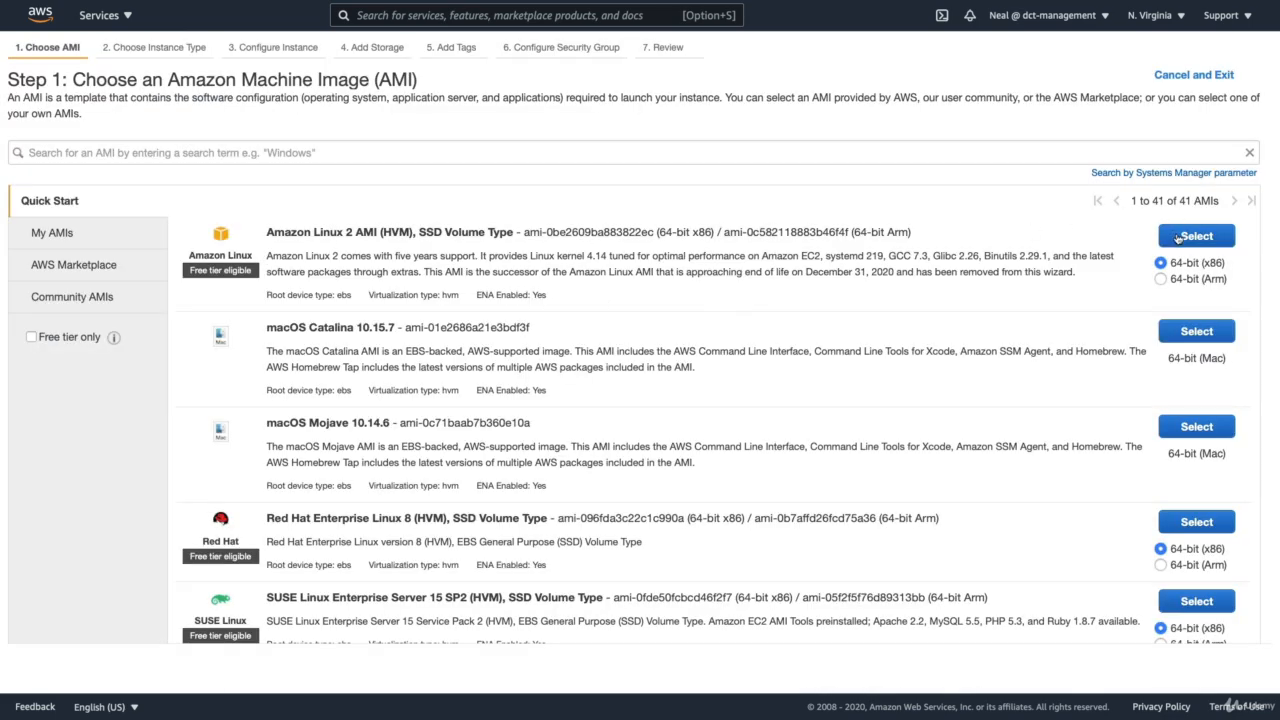
left_click(1178, 238)
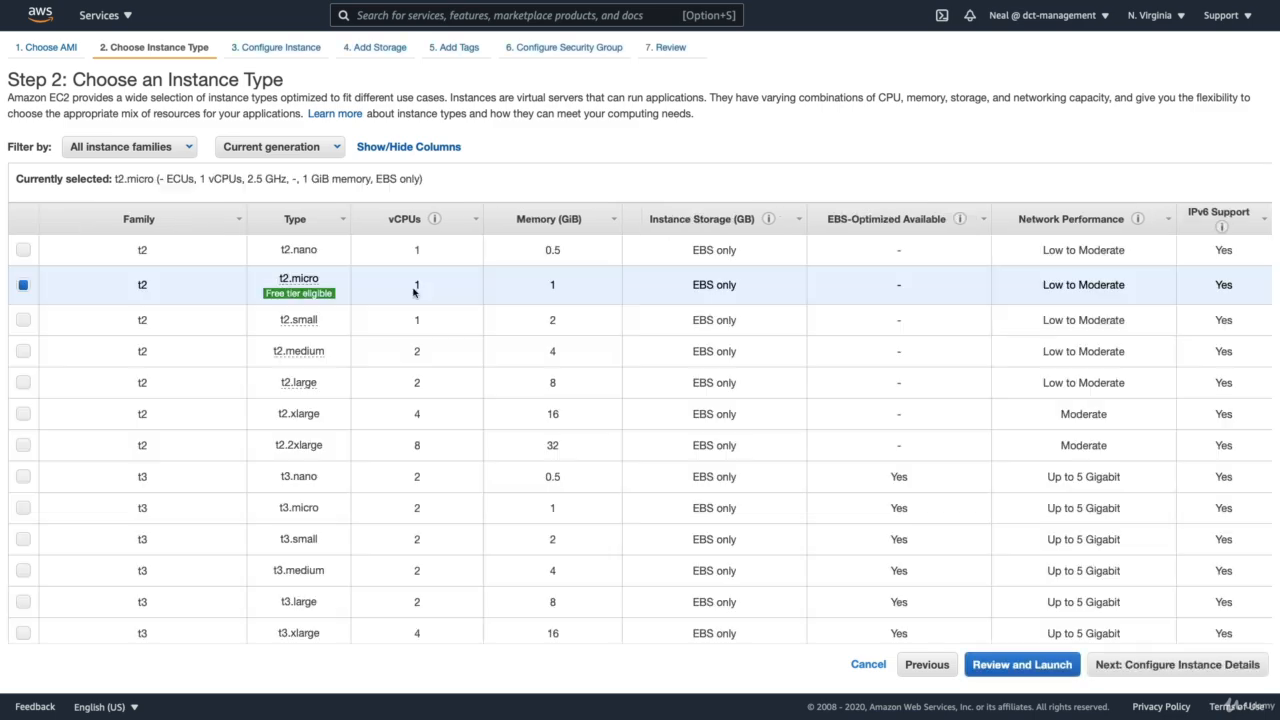
left_click(1212, 664)
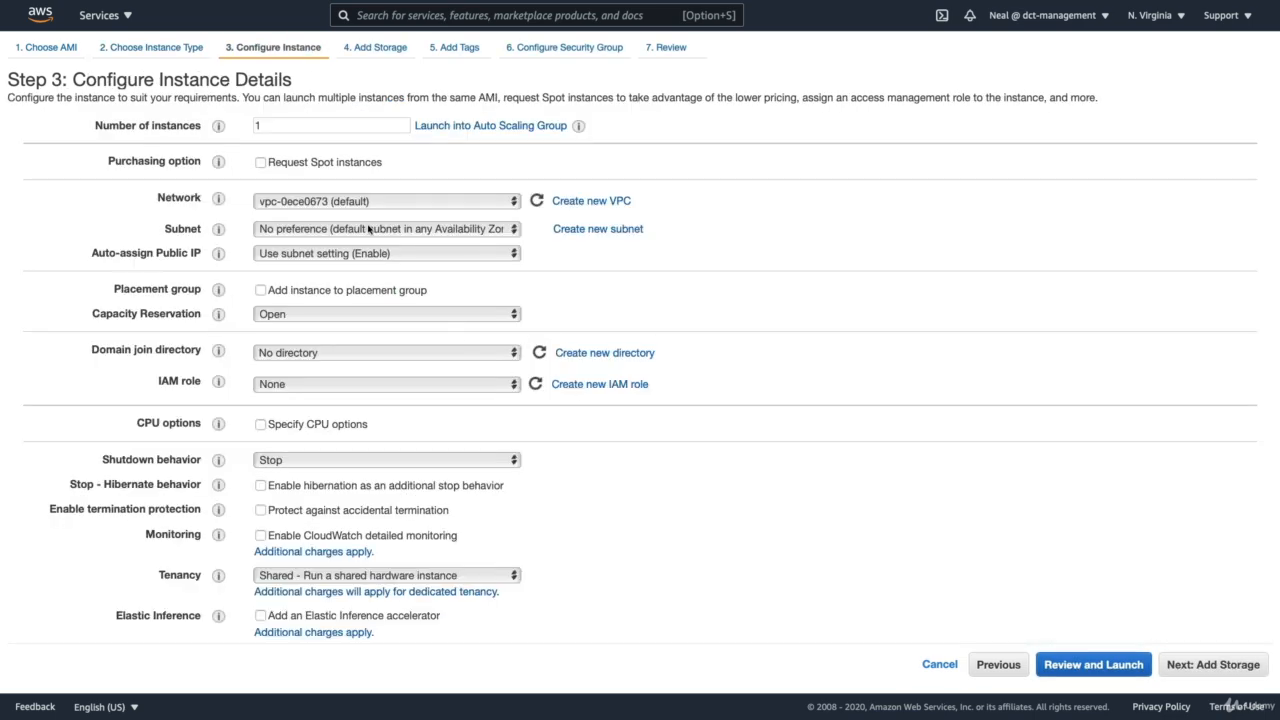
- Place the instance in the network vpc-0d8c2a165f190522d and the Private-1b subnet in us-east-1b
scroll(291, 404, "down", 2)
scroll(303, 410, "up", 3)
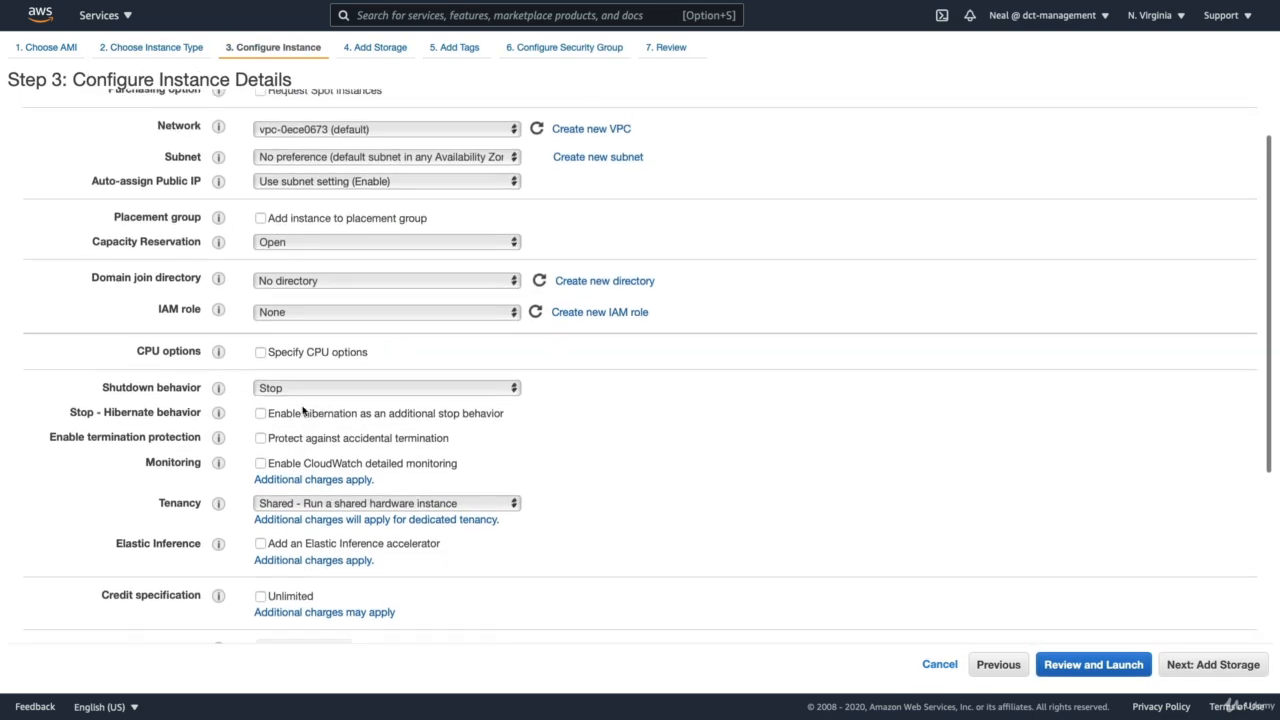
left_click(355, 203)
left_click(341, 190)
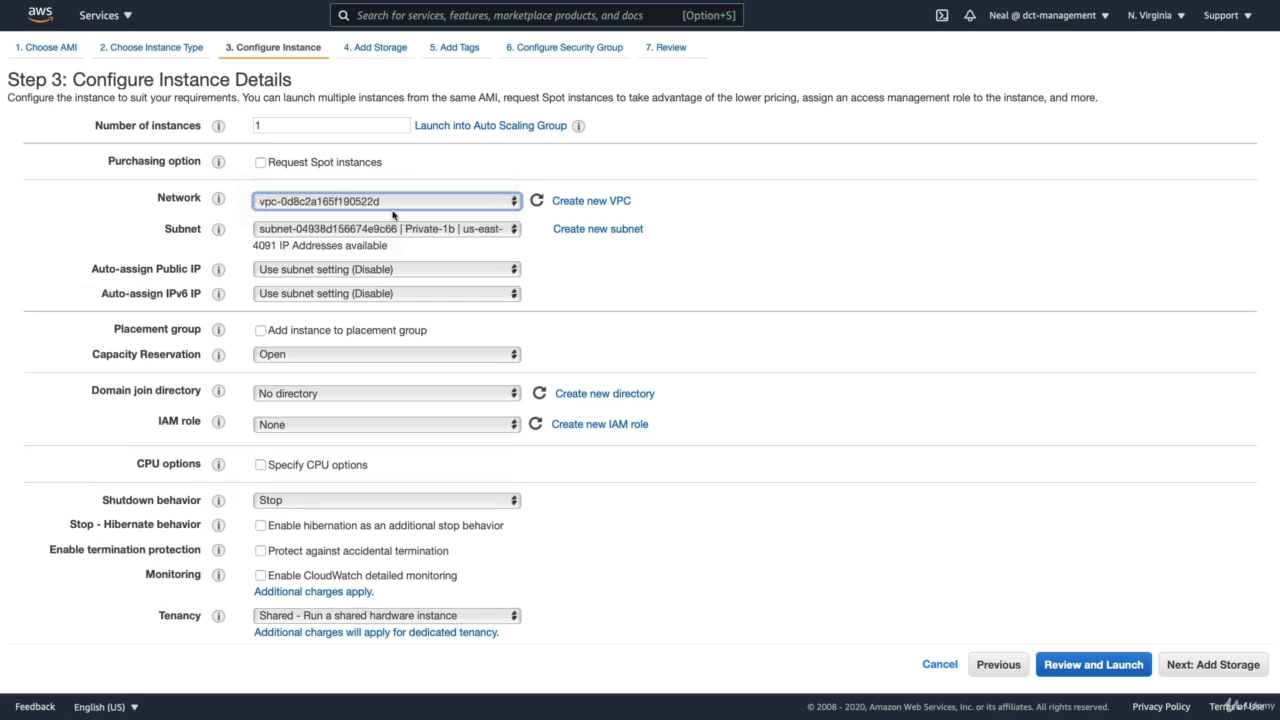
left_click(406, 229)
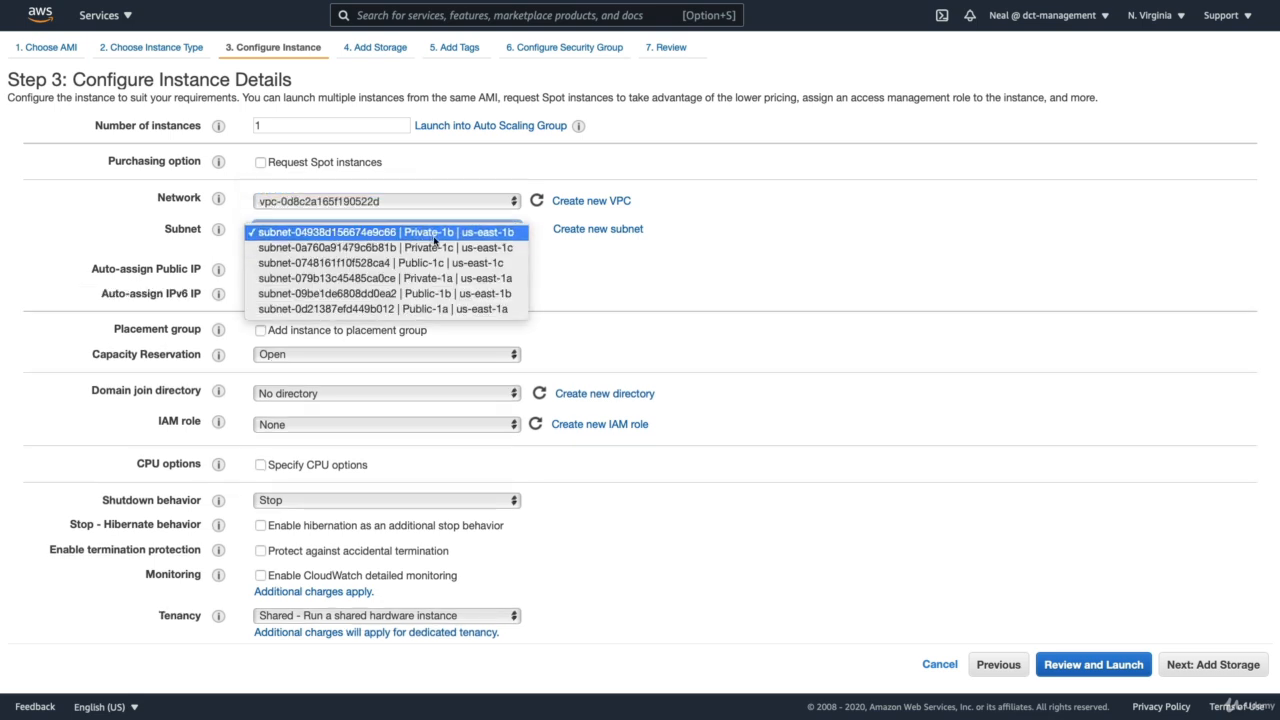
left_click(434, 236)
scroll(434, 240, "down", 5)
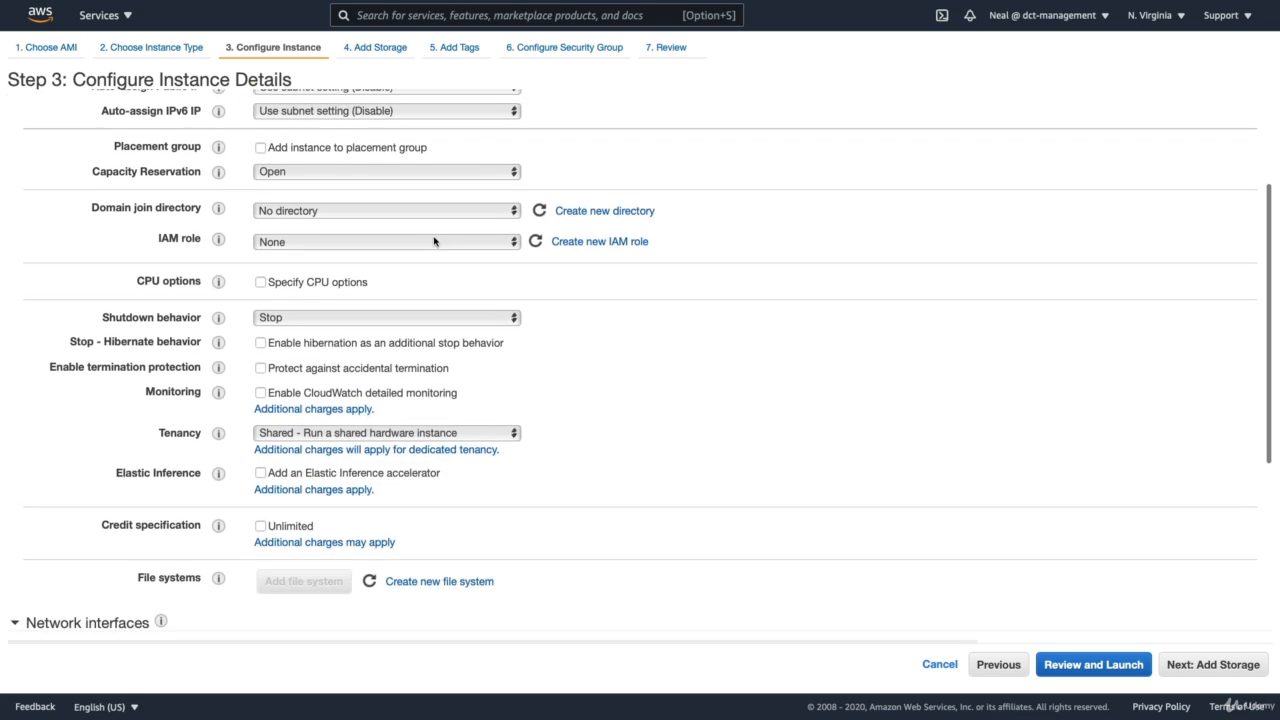
- Start creating a new IAM role with EC2 as the trusted AWS service
left_click(574, 246)
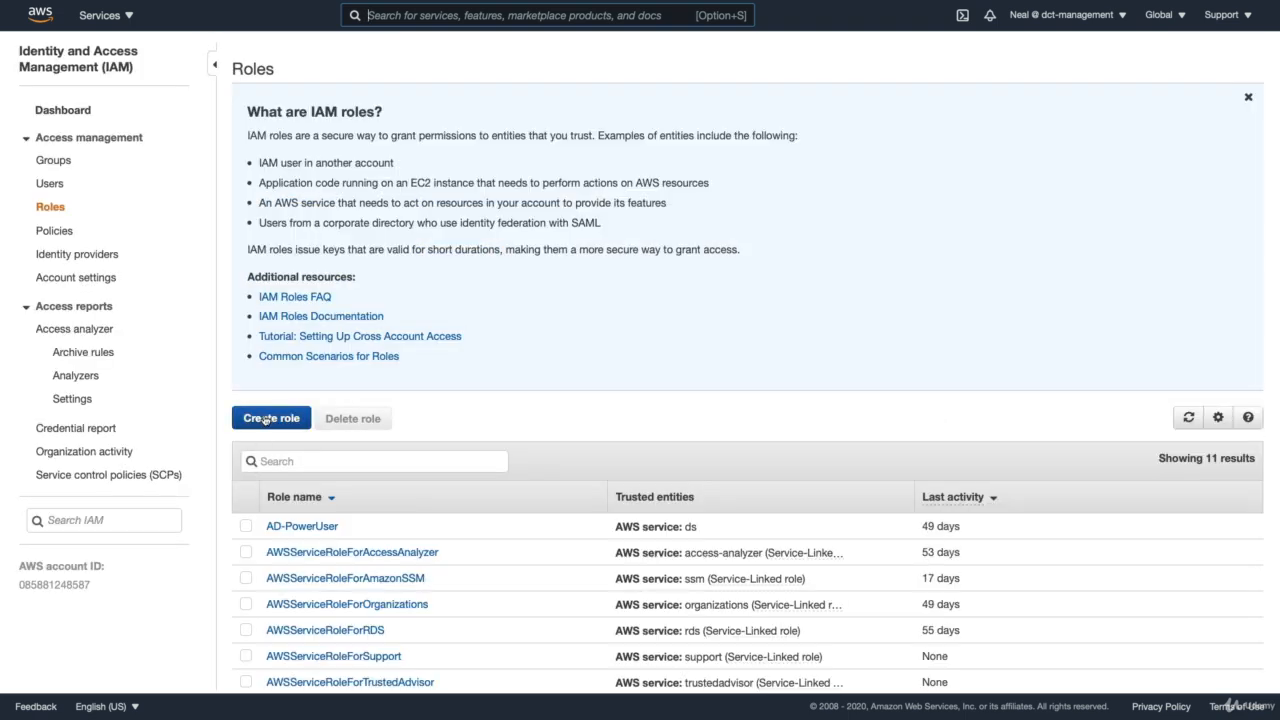
left_click(271, 418)
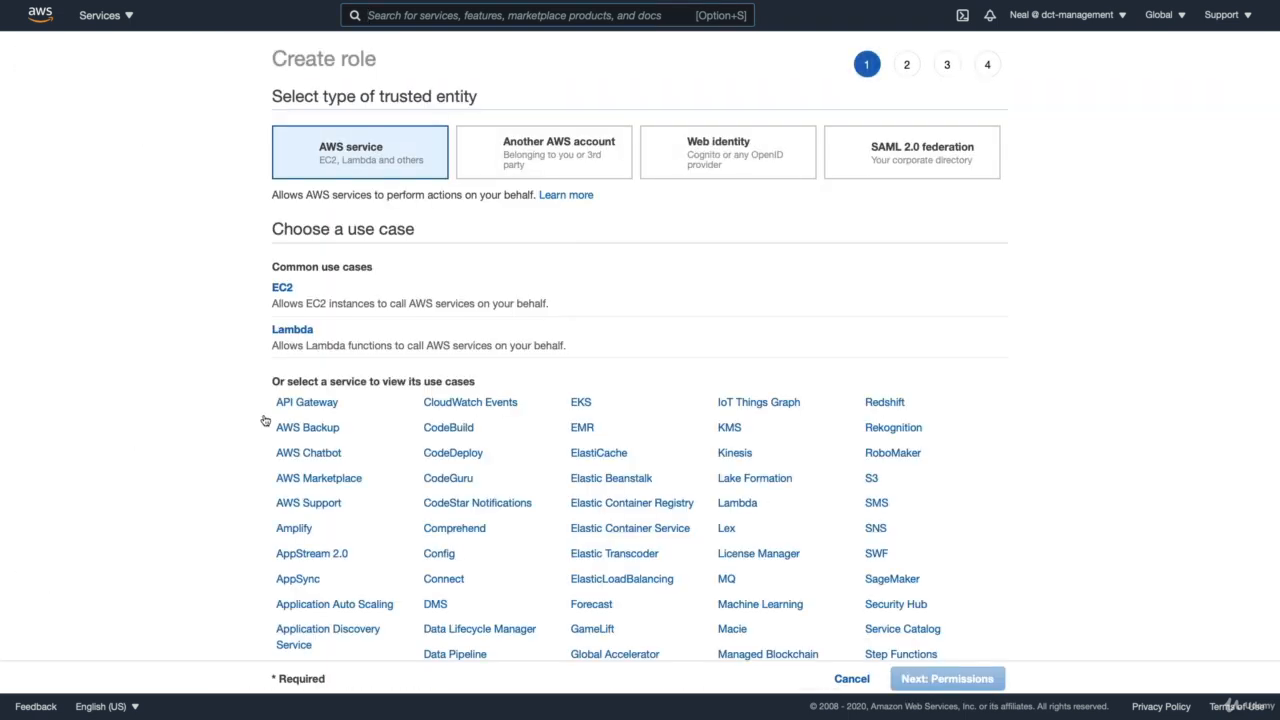
left_click(281, 292)
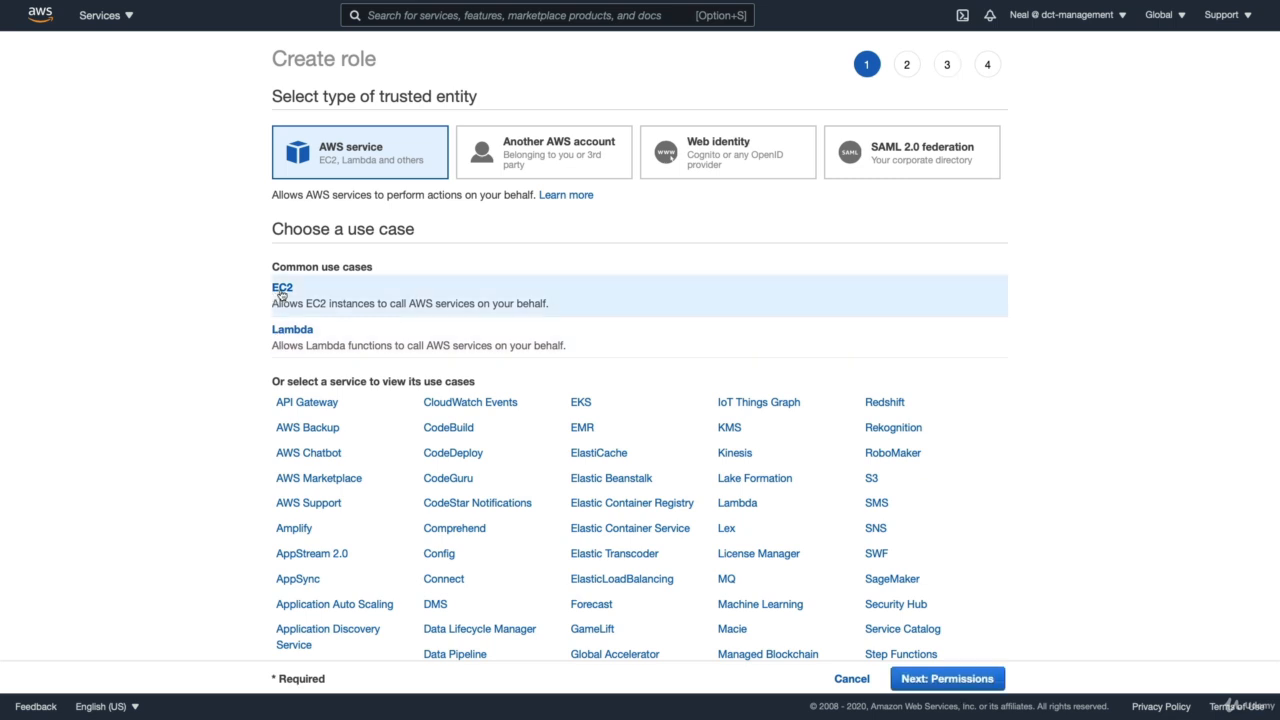
left_click(928, 679)
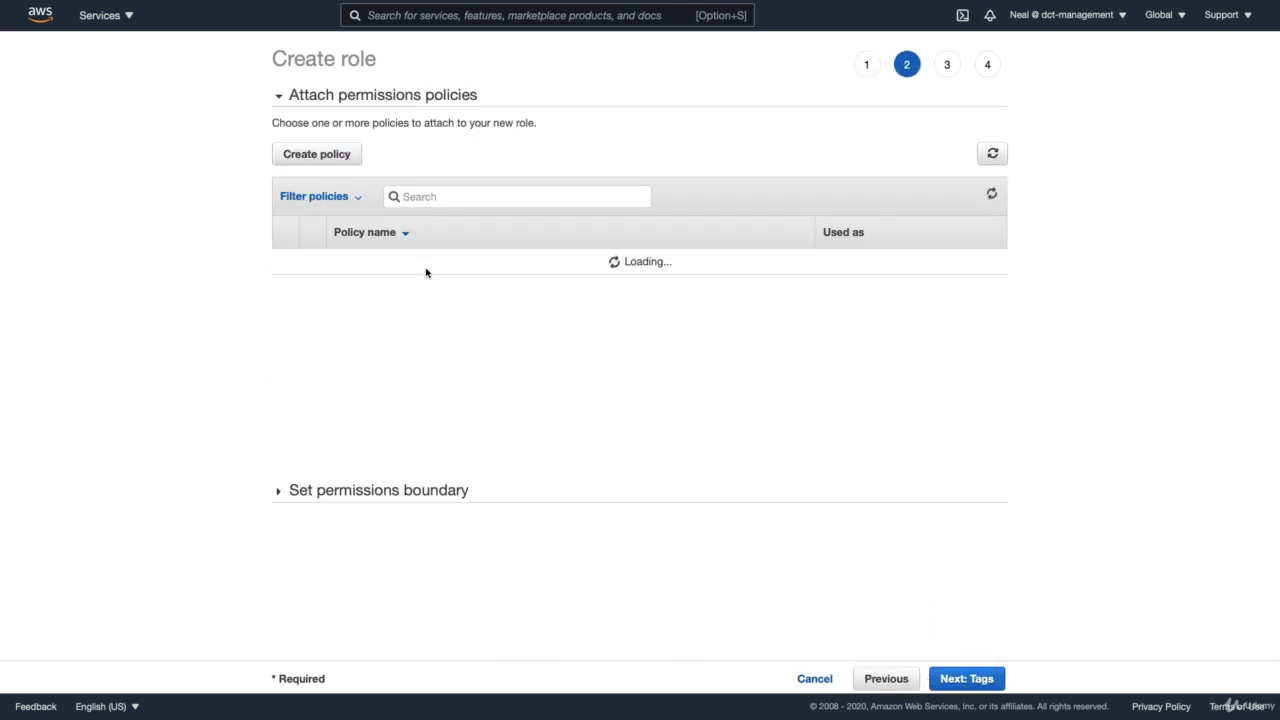
- Filter the policies by s3, attach AmazonS3ReadOnlyAccess to the new role, and skip the tags
type("s3")
left_click(285, 367)
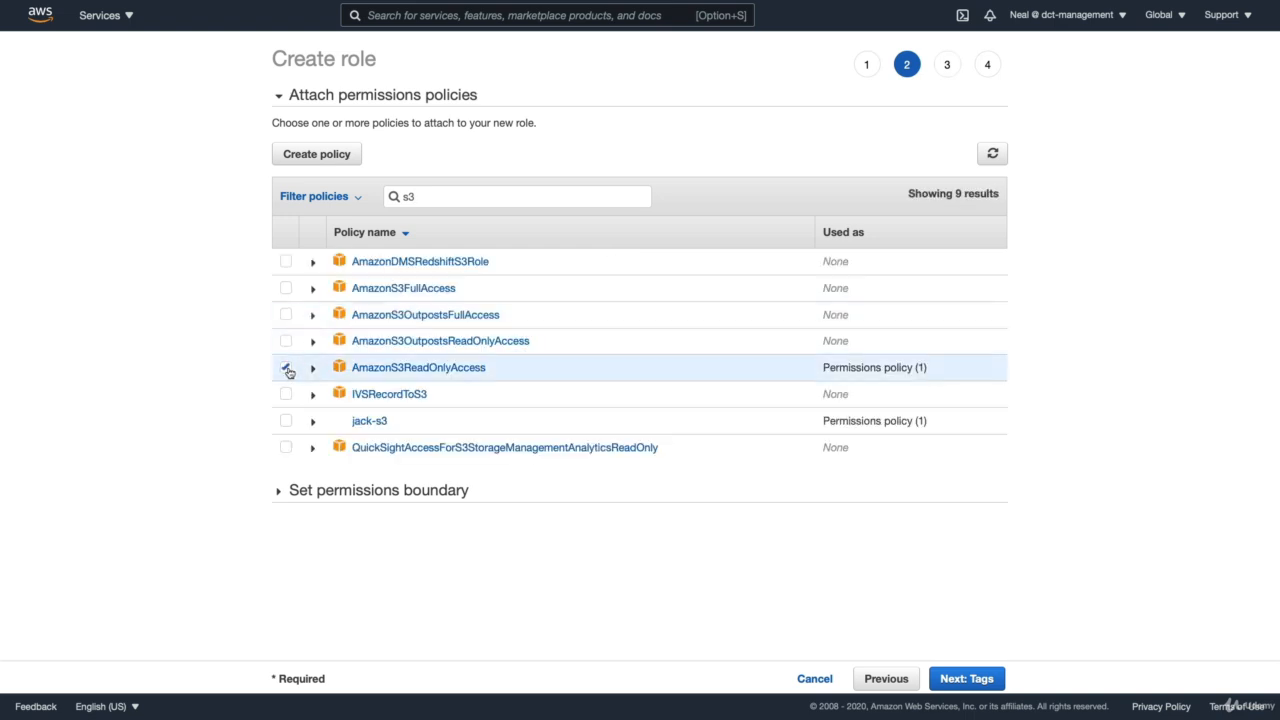
left_click(952, 679)
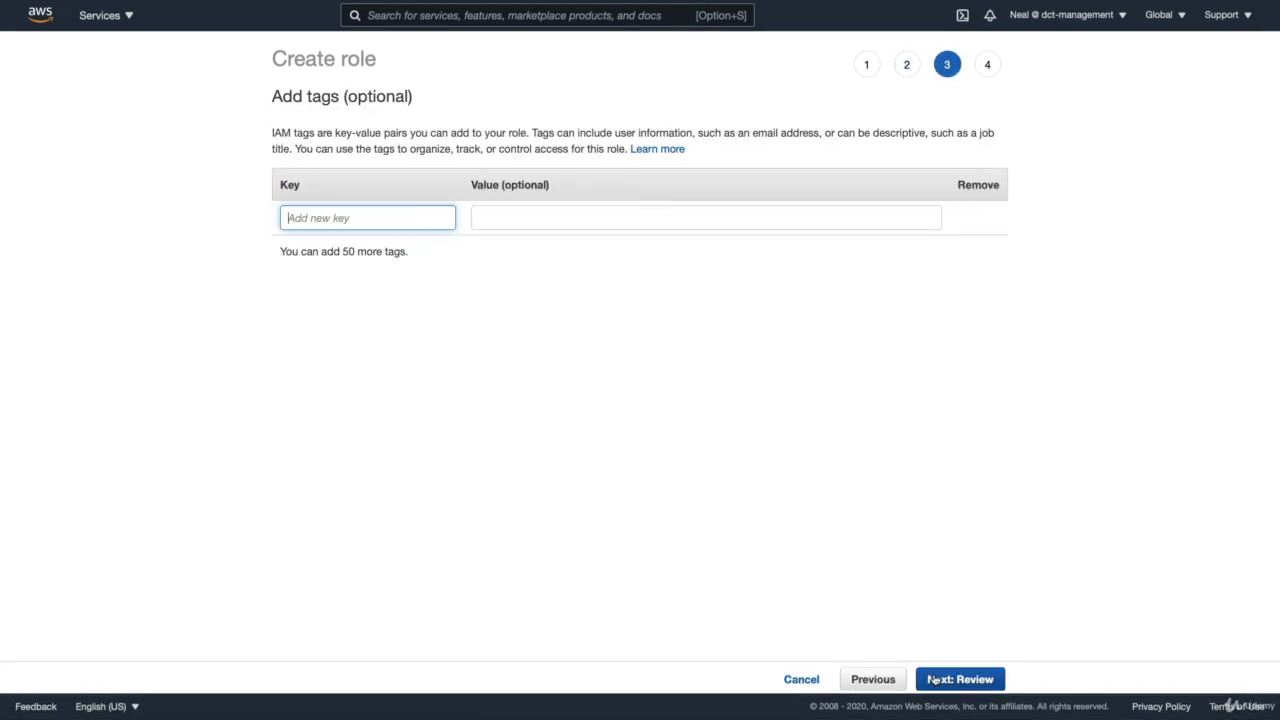
left_click(952, 679)
- Try to name the new role S3ReadOnly, and cancel the role creation
left_click(547, 158)
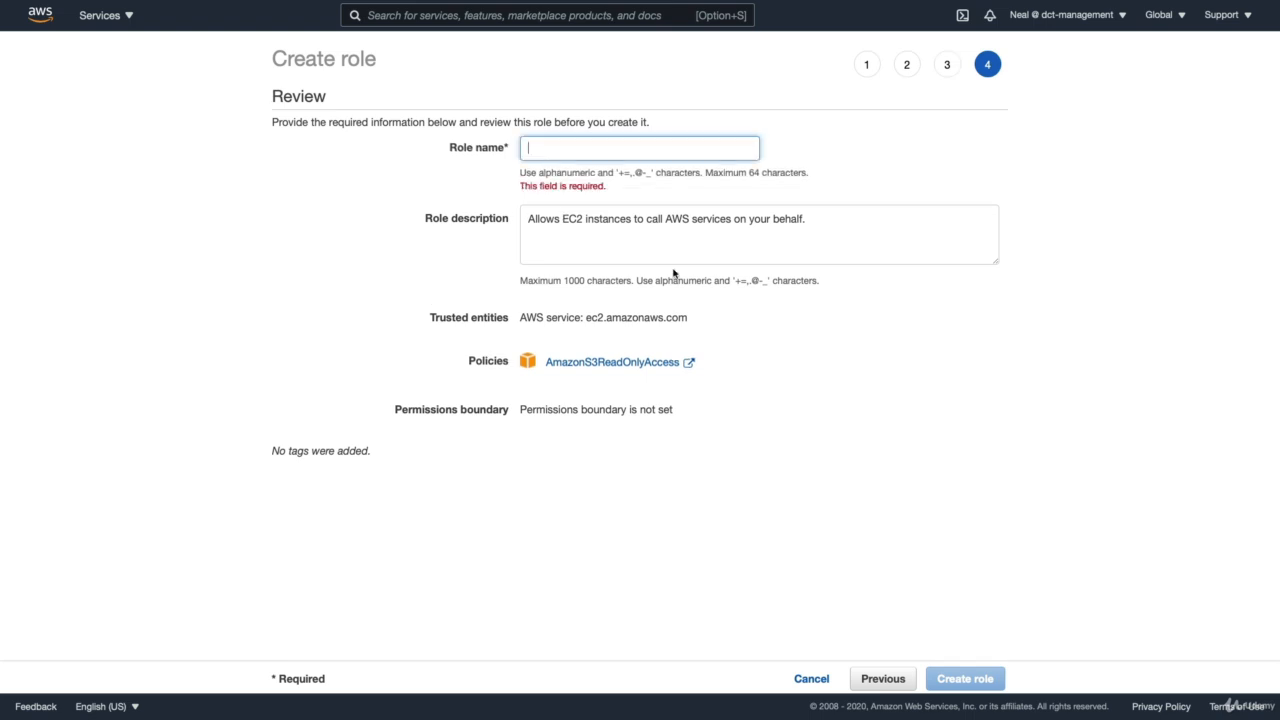
type("S3ReadOnly")
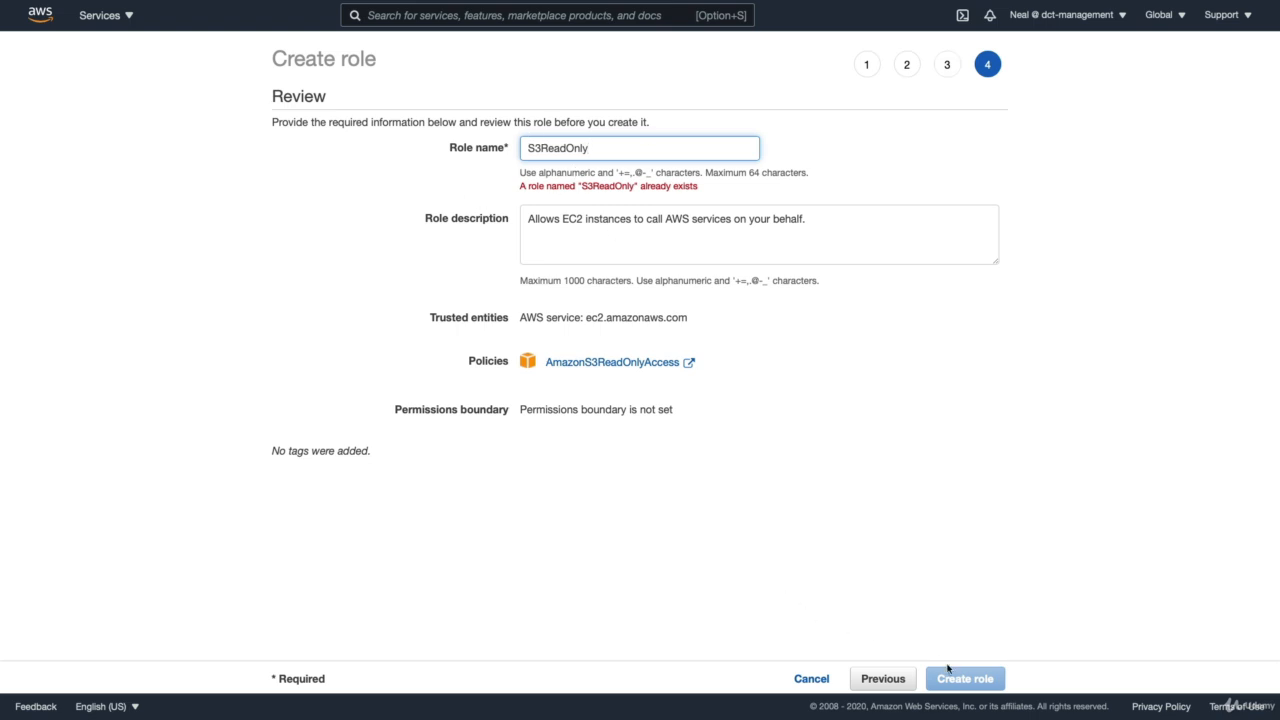
left_click(806, 680)
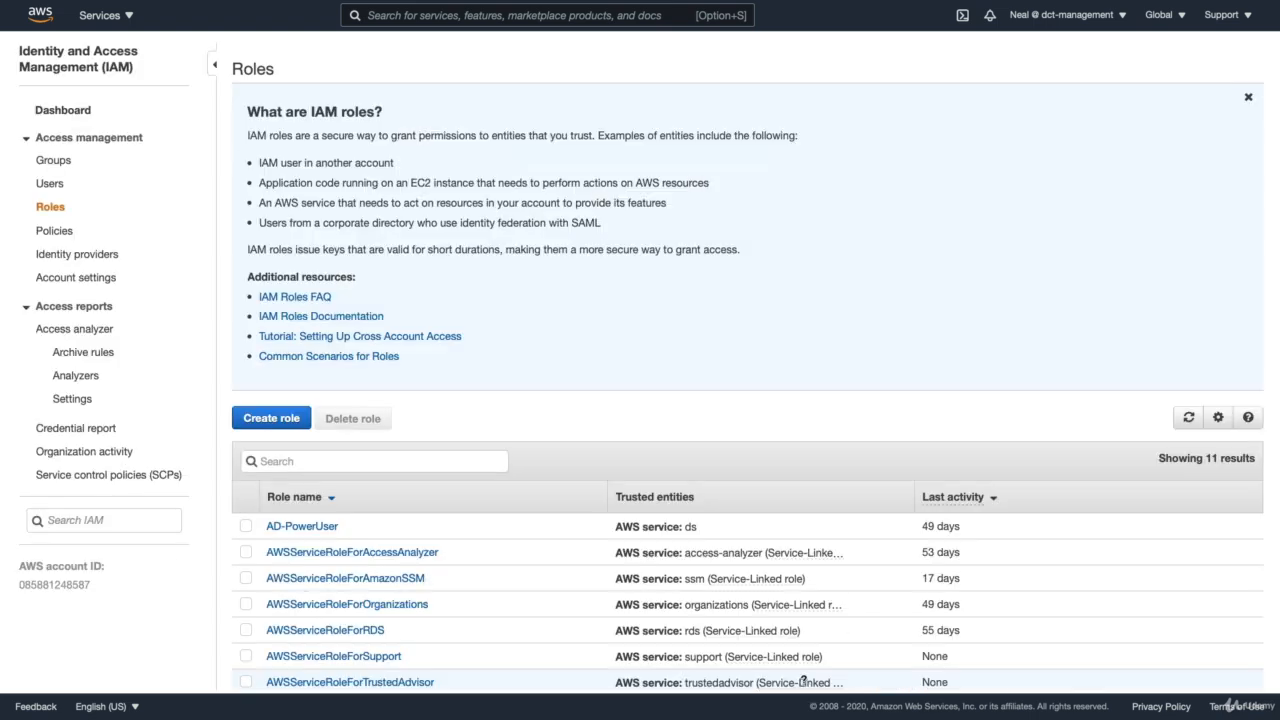
- Return to the instance launch configuration and assign the existing IAM role S3ReadOnly
key("ctrl+Tab")
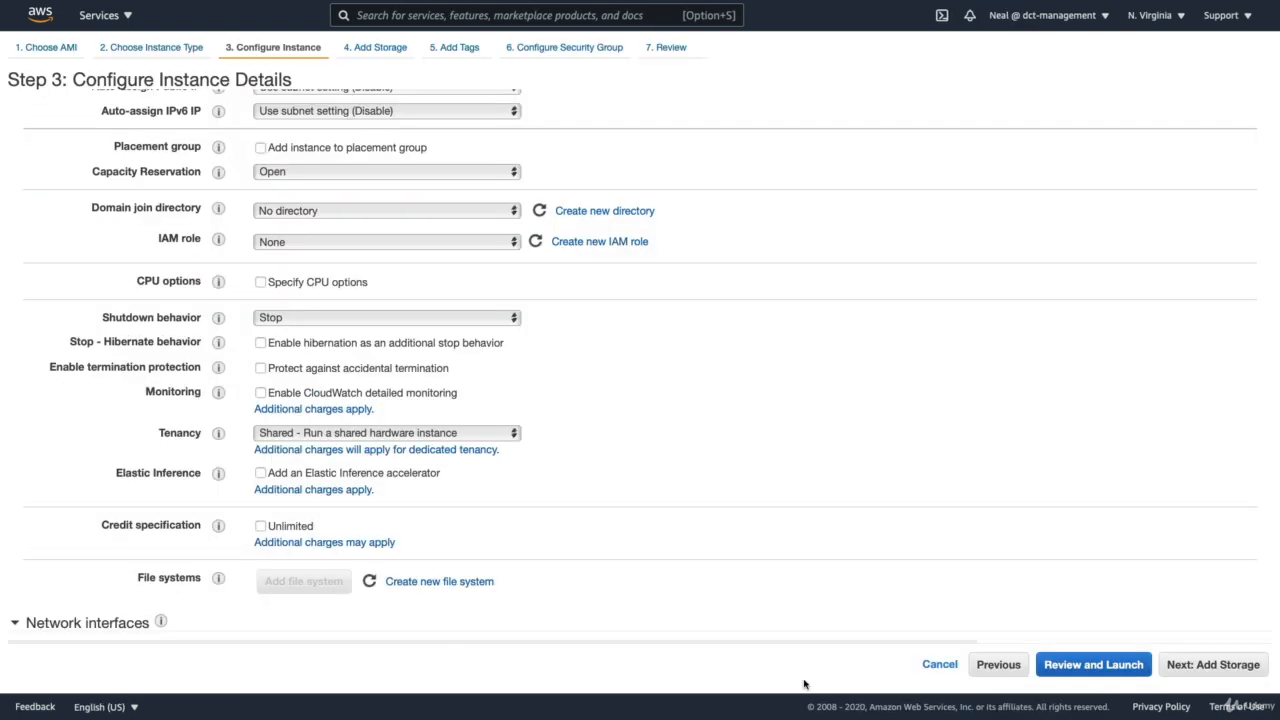
left_click(319, 247)
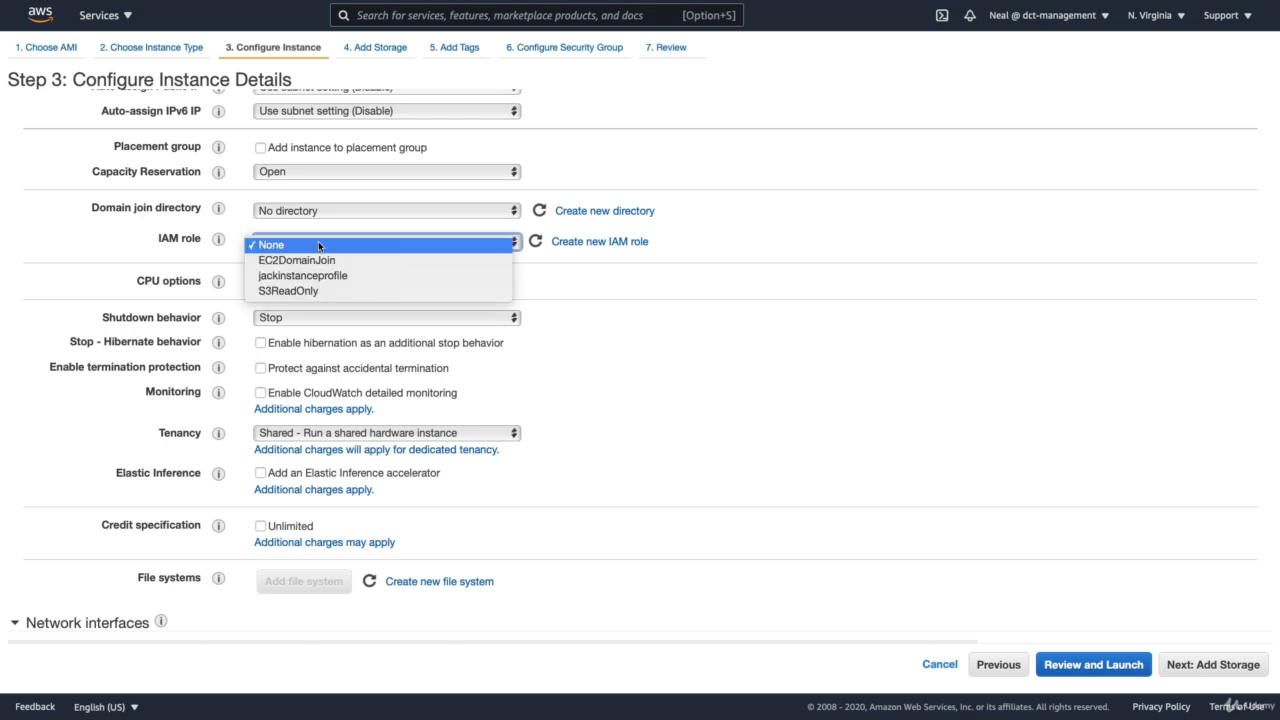
left_click(280, 291)
scroll(280, 295, "down", 3)
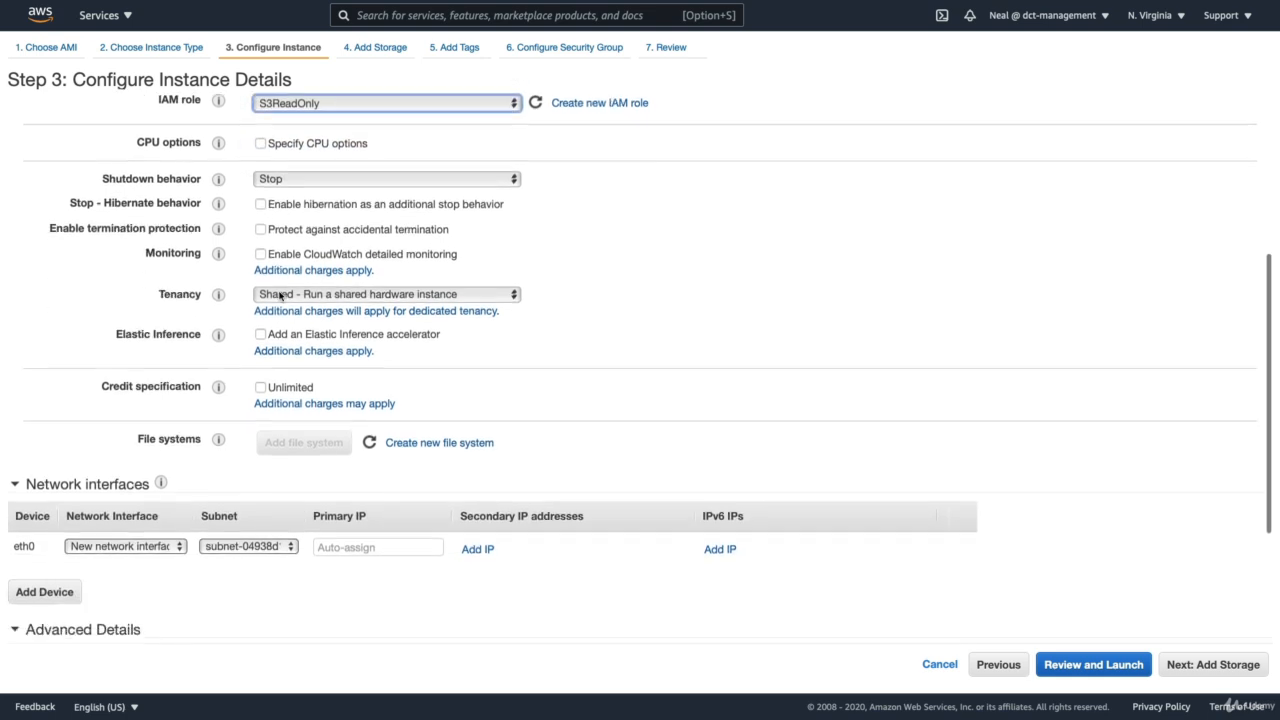
scroll(451, 460, "up", 3)
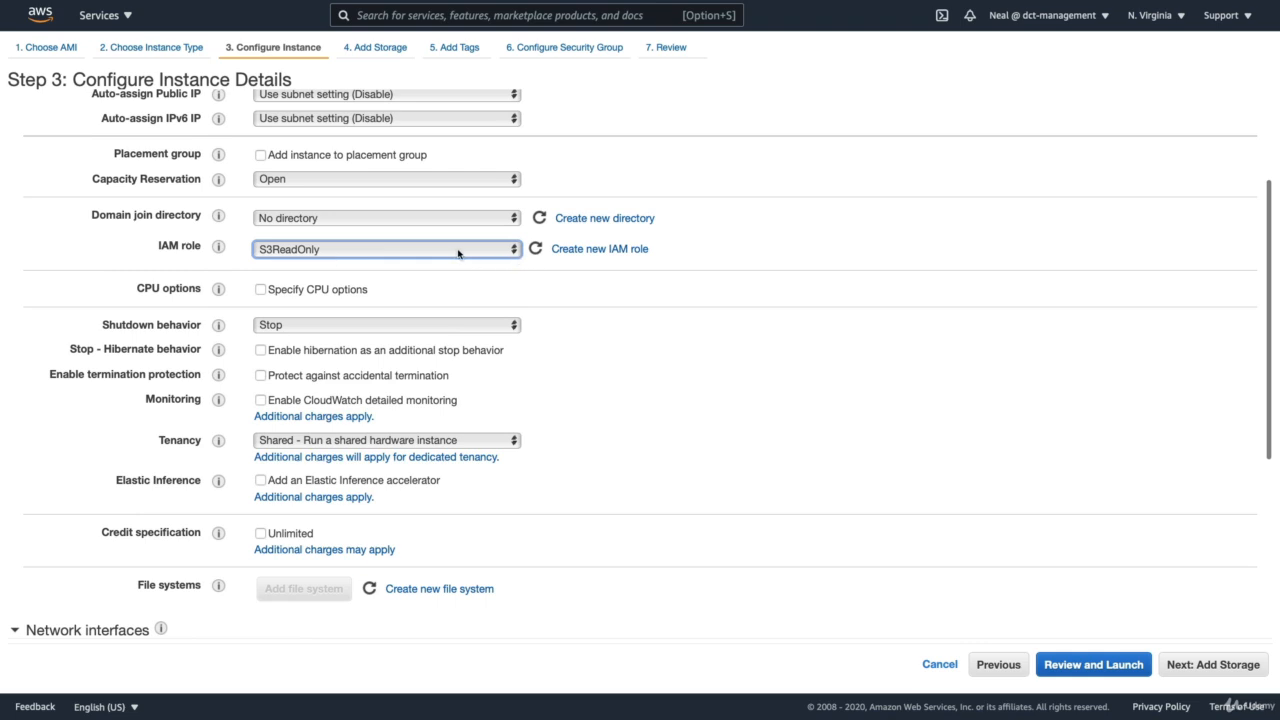
scroll(458, 253, "down", 5)
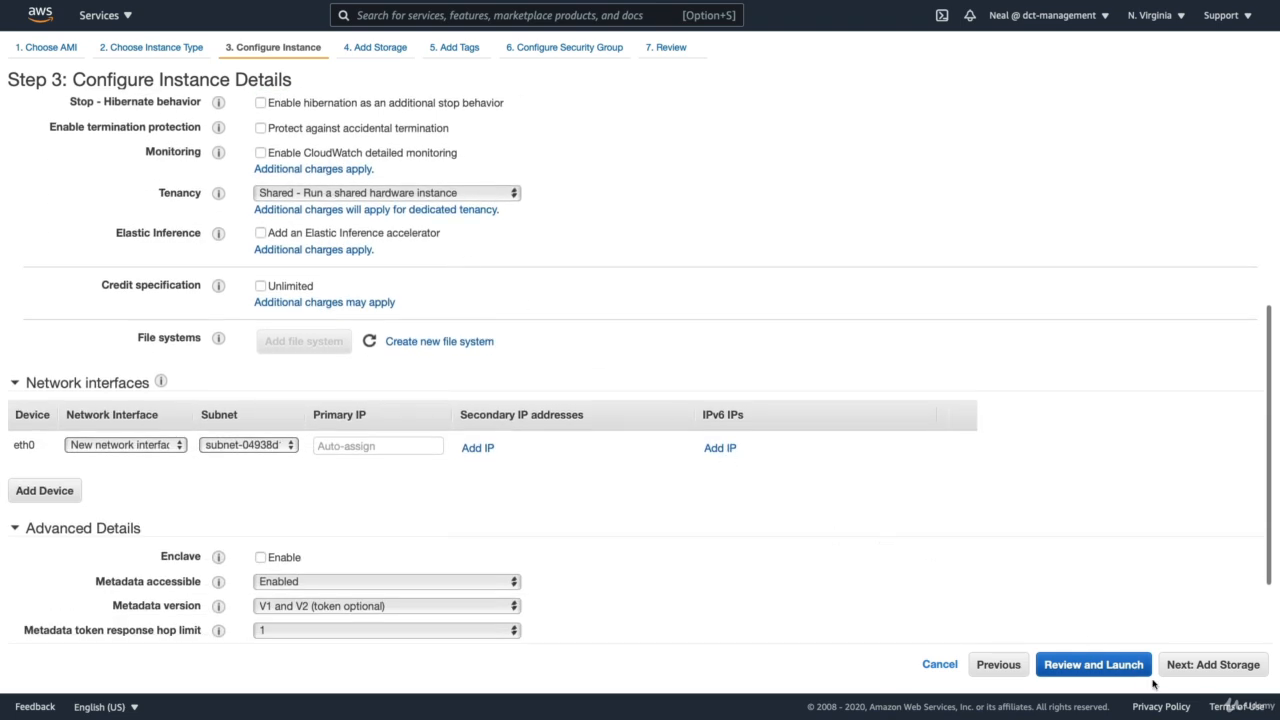
- Keep the default storage and tags, and assign the existing Internal-Access security group to the instance
left_click(1214, 668)
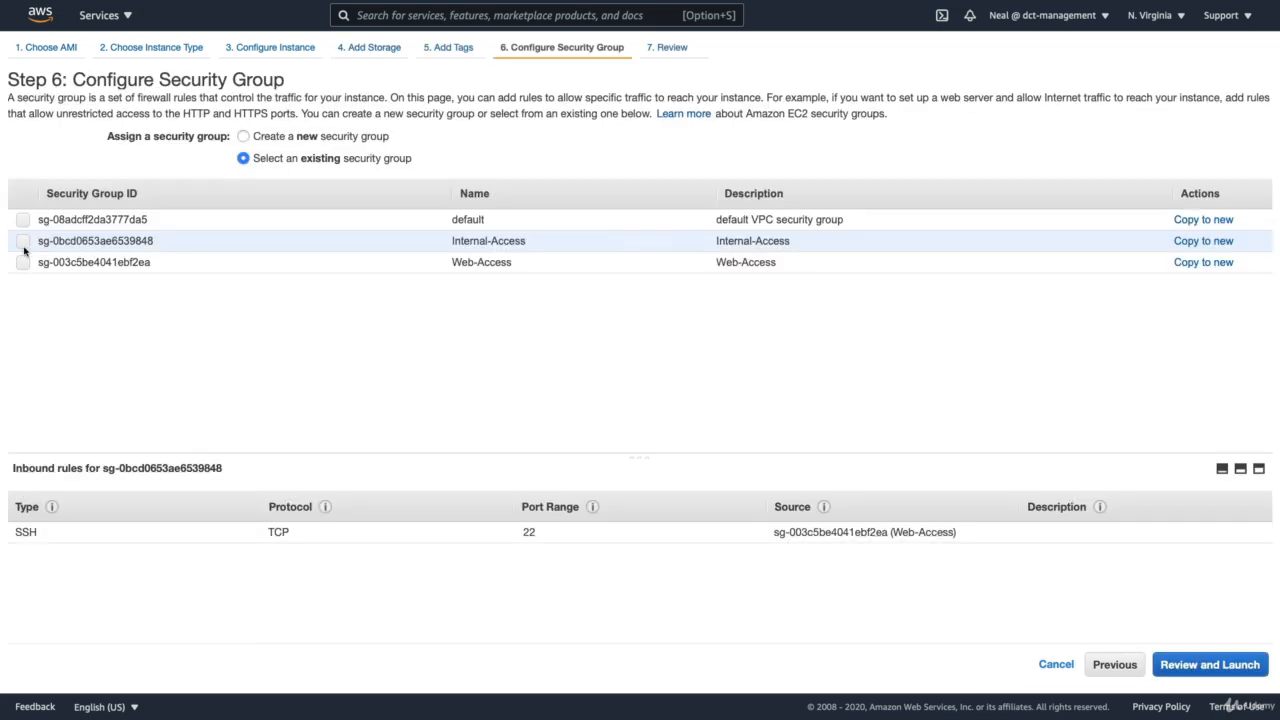
left_click(23, 241)
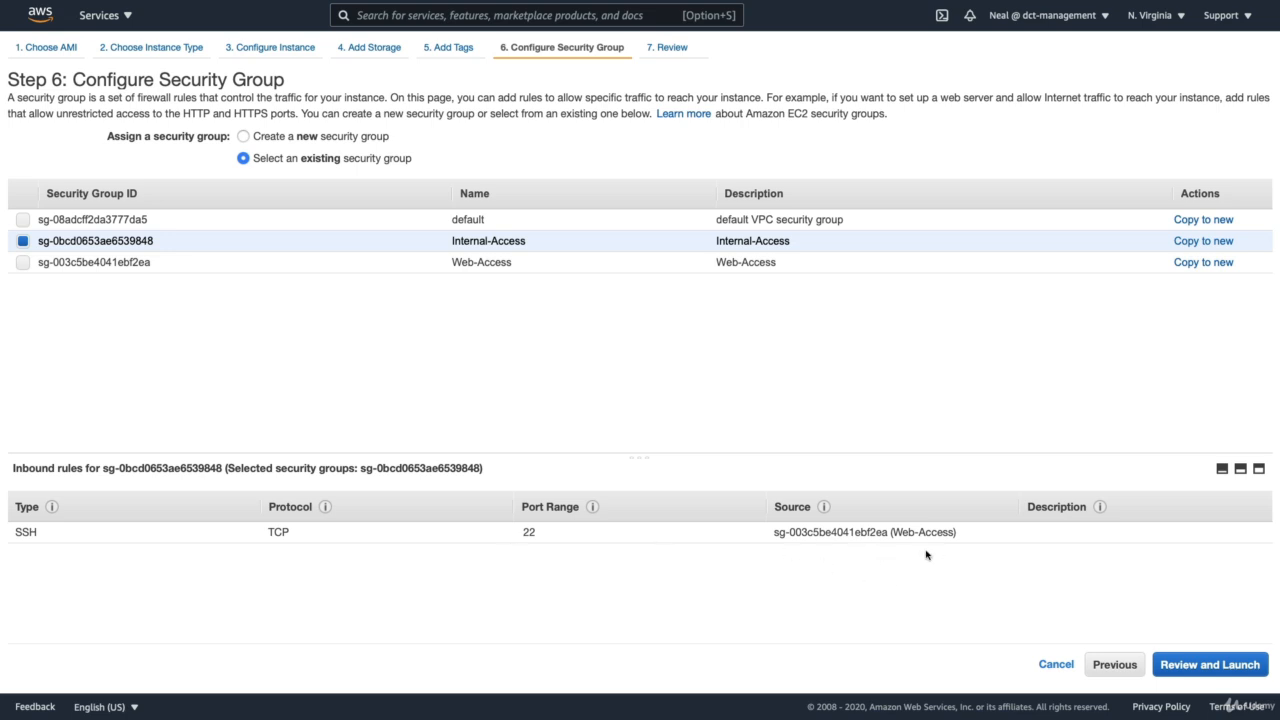
left_click(1187, 664)
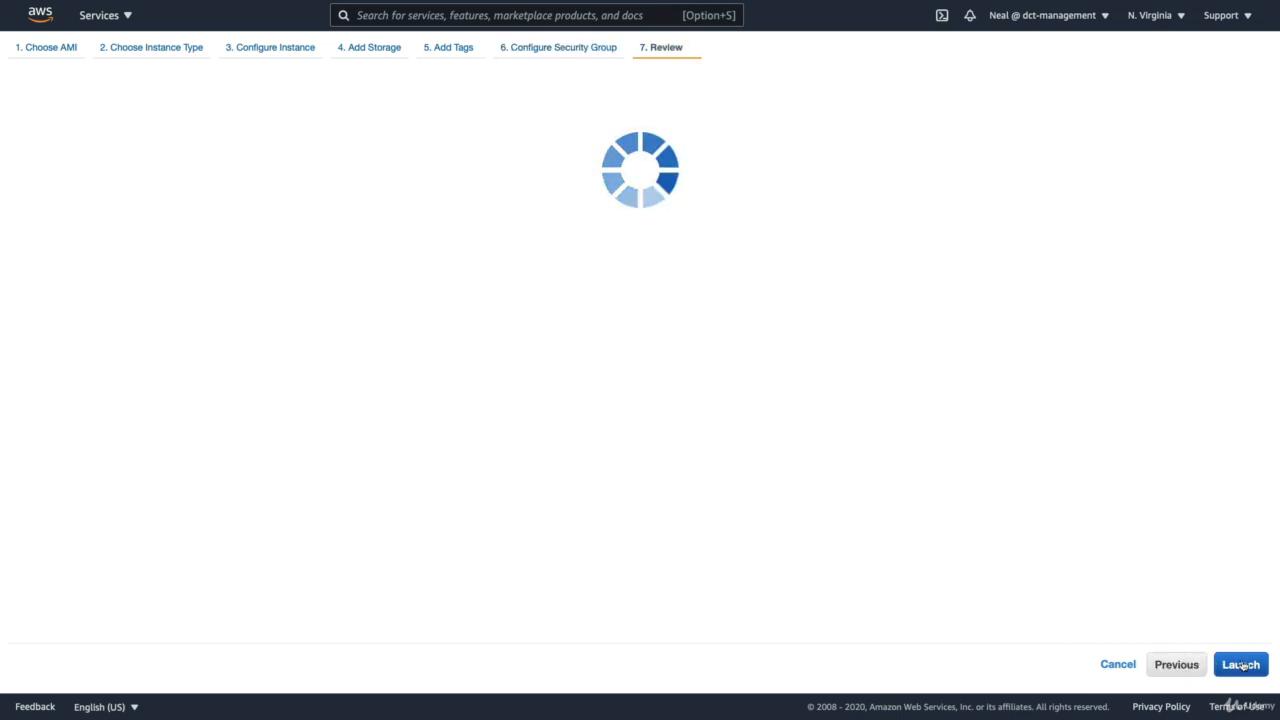
- Launch the instance with the existing key pair nv-kp, acknowledging access to its private key file
left_click(1240, 664)
left_click(418, 440)
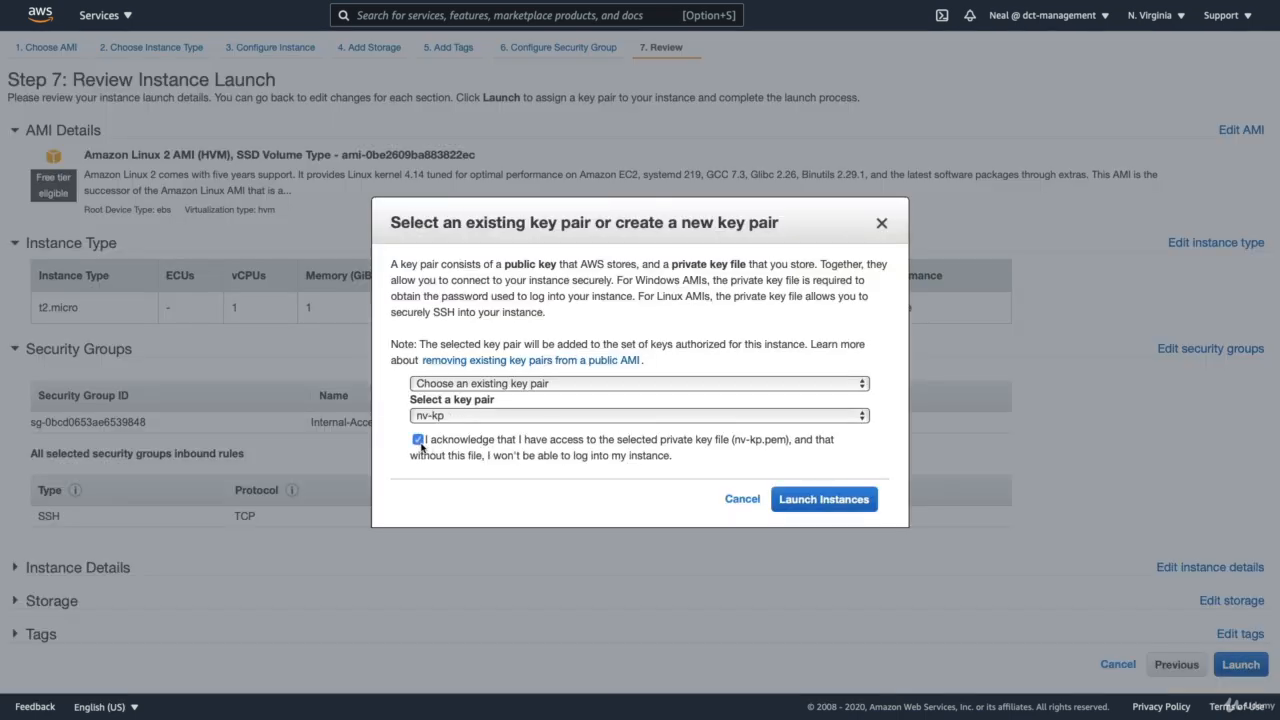
left_click(824, 503)
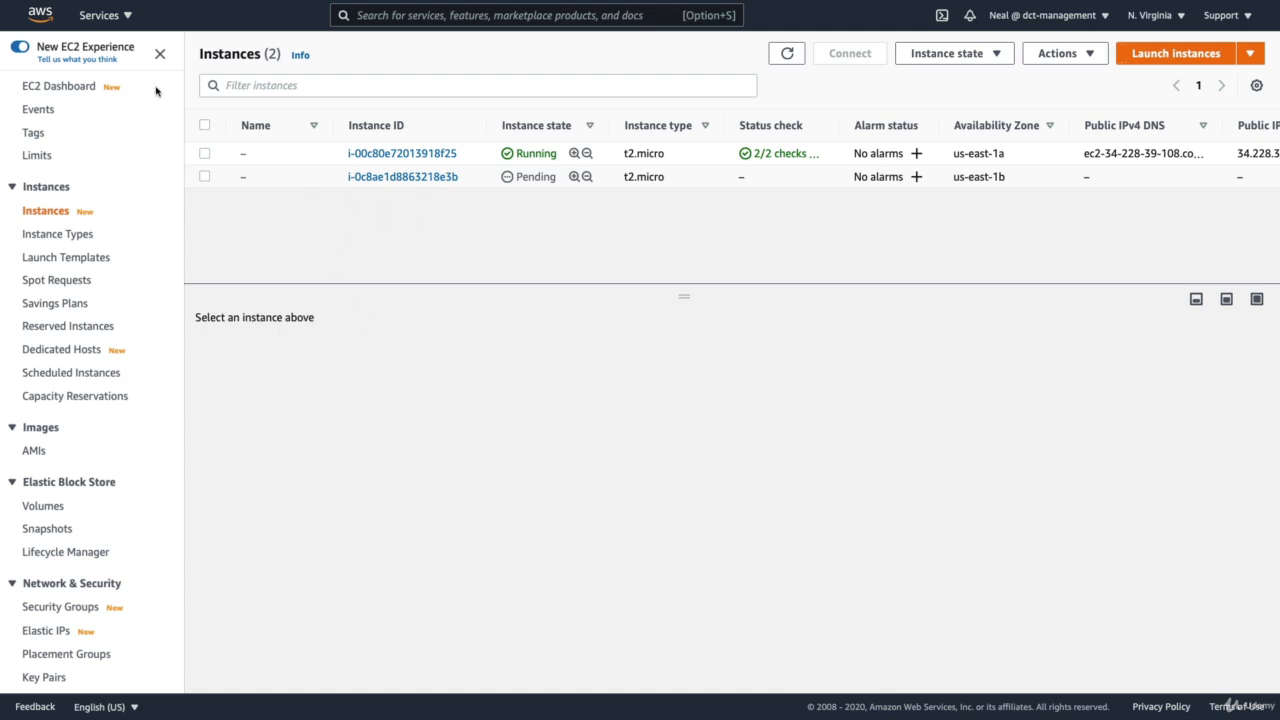
- Switch to Amazon S3 and create a bucket named s3gatewaytest-432424jj with the default settings
left_click(104, 15)
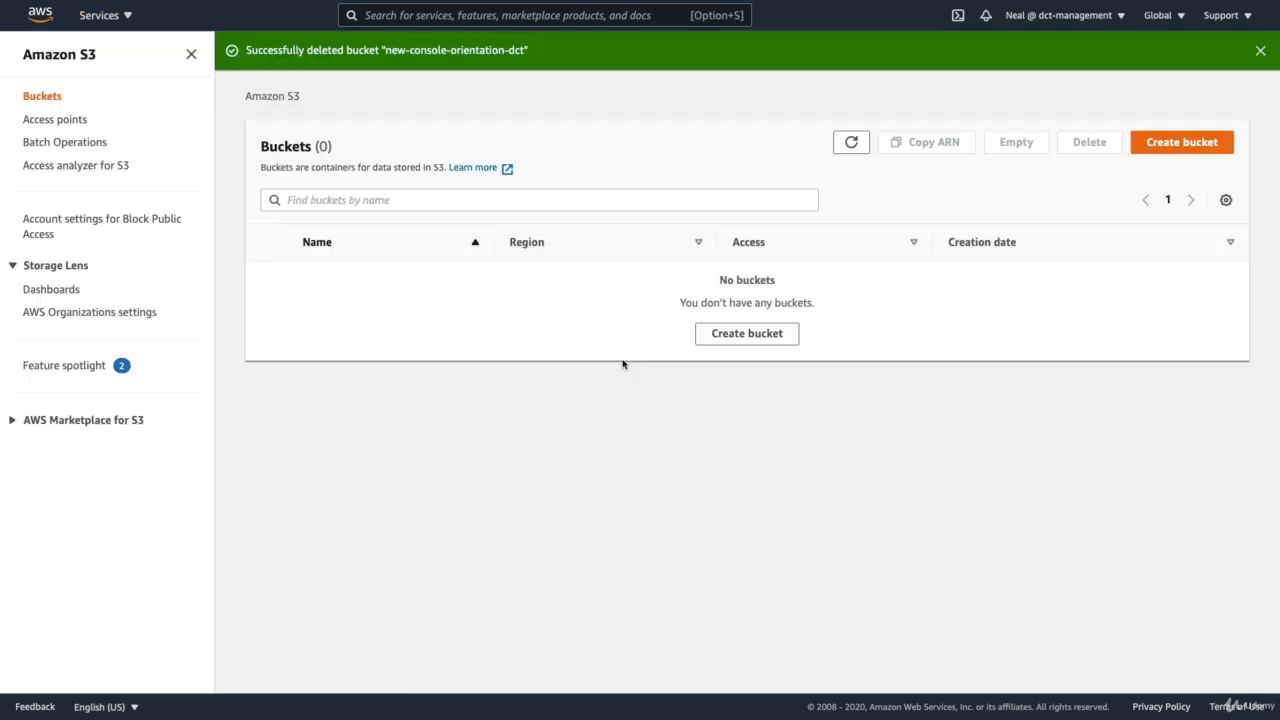
left_click(746, 334)
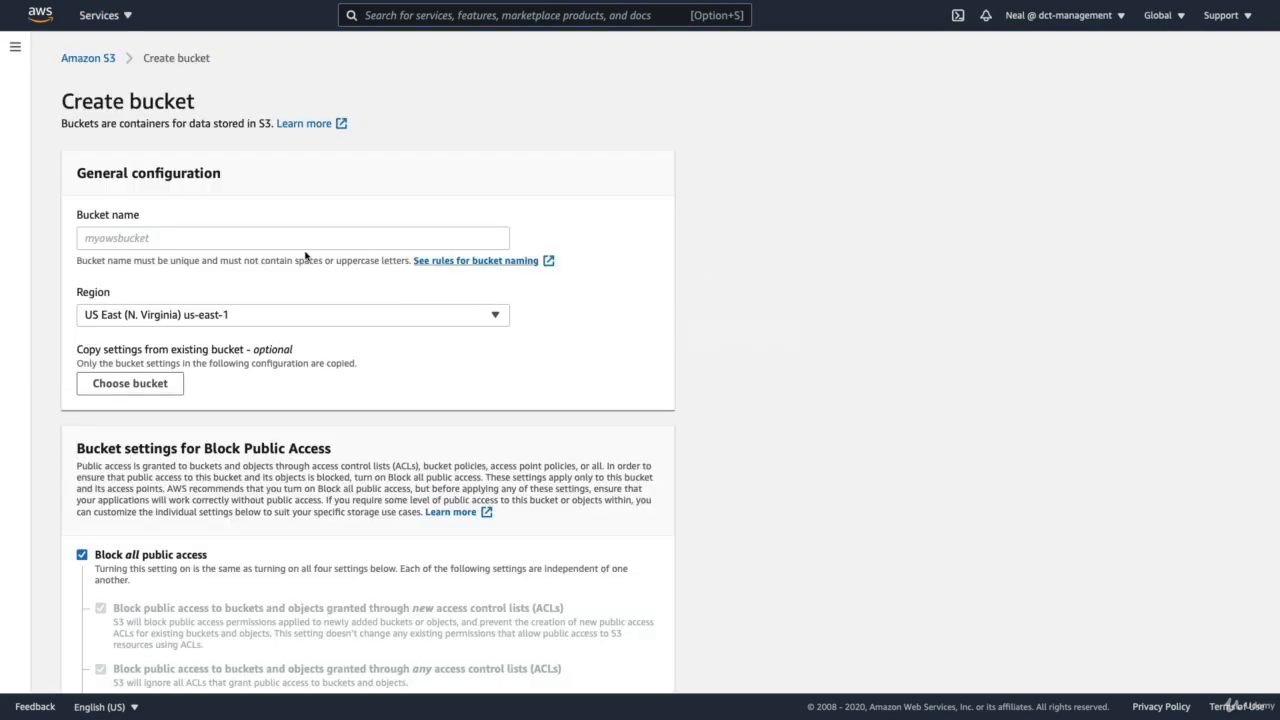
left_click(102, 238)
type("s3gatewaytest-")
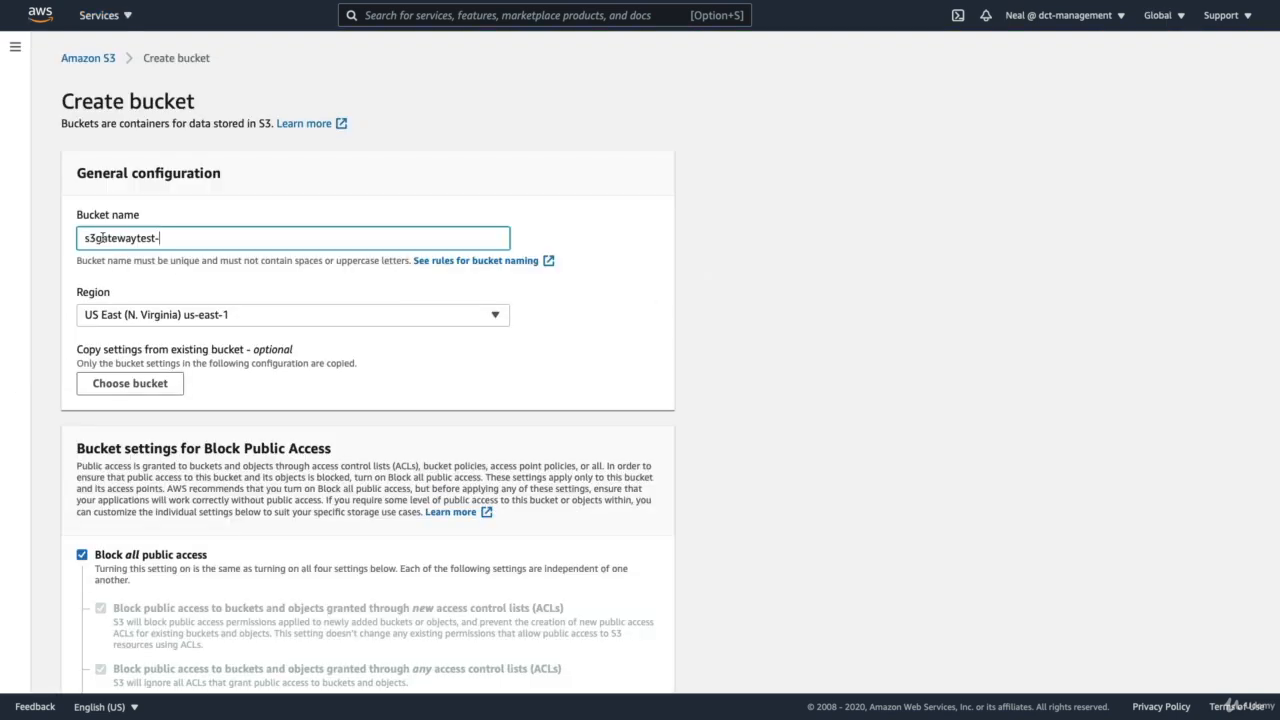
type("432424jj")
scroll(157, 377, "down", 5)
scroll(155, 373, "down", 6)
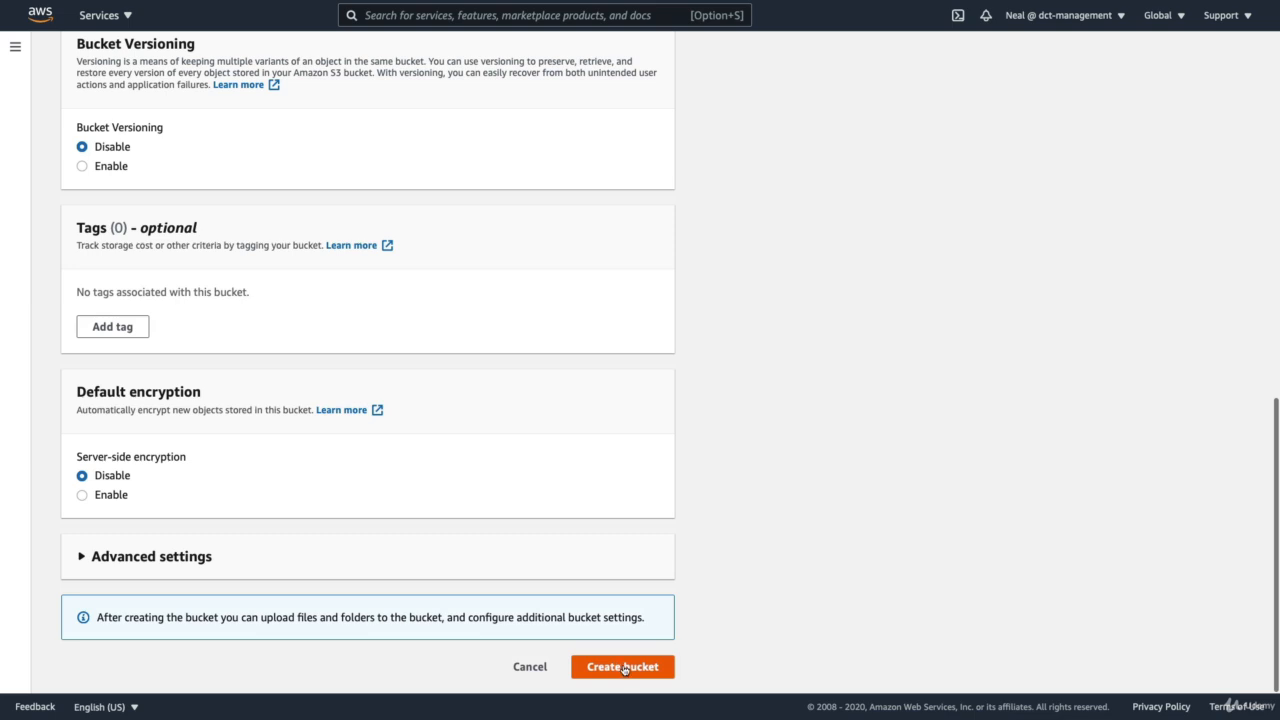
left_click(624, 667)
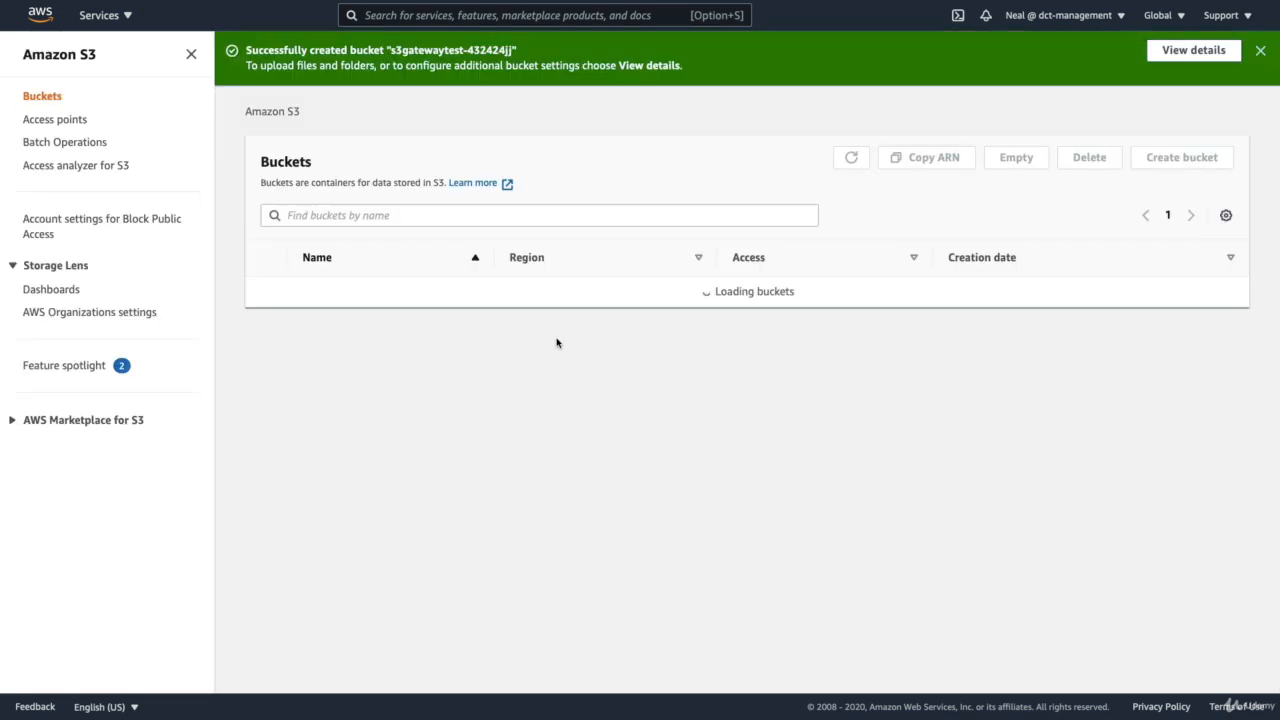
- Upload the files index.txt and user-data-route-53.sh to the s3gatewaytest-432424jj bucket
left_click(340, 292)
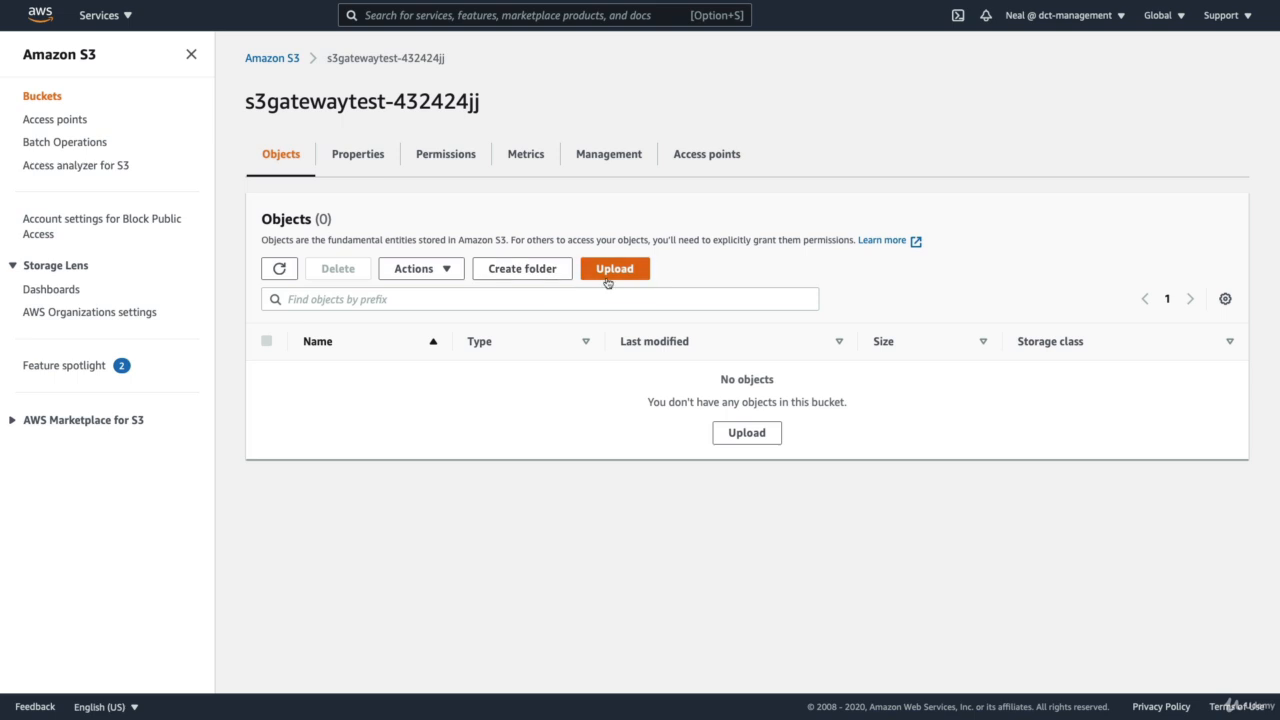
left_click(607, 272)
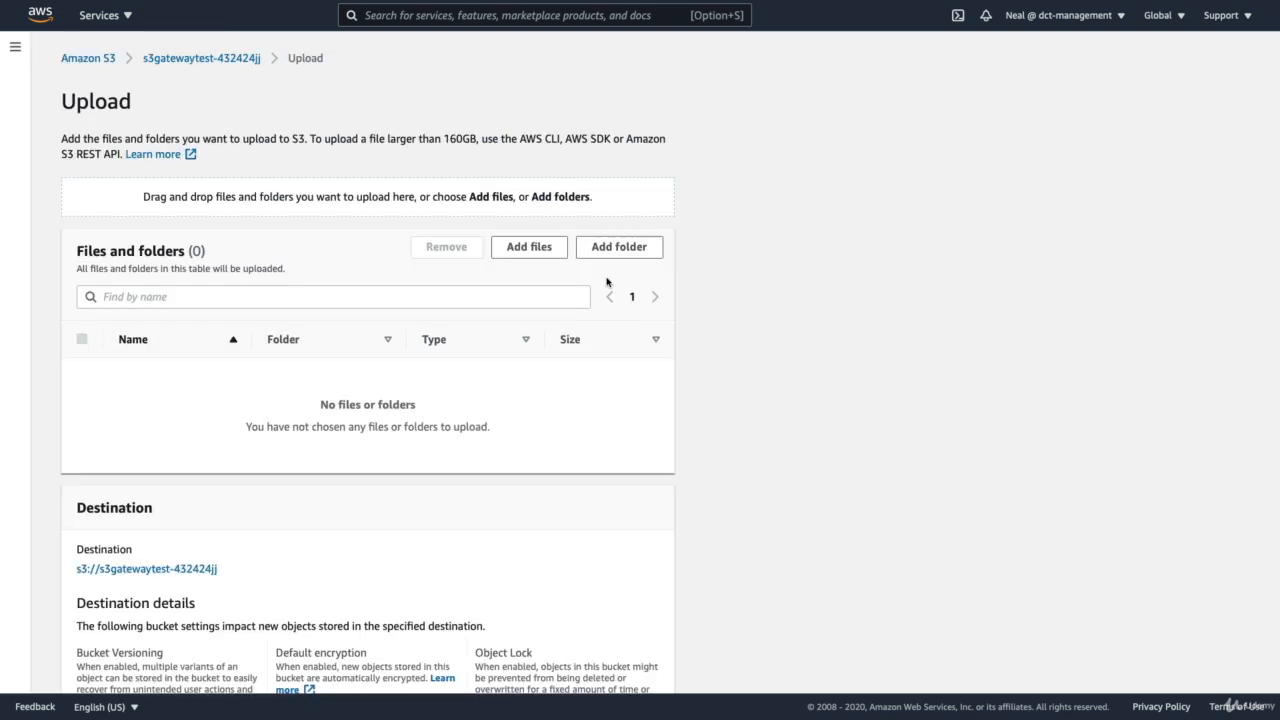
left_click(543, 249)
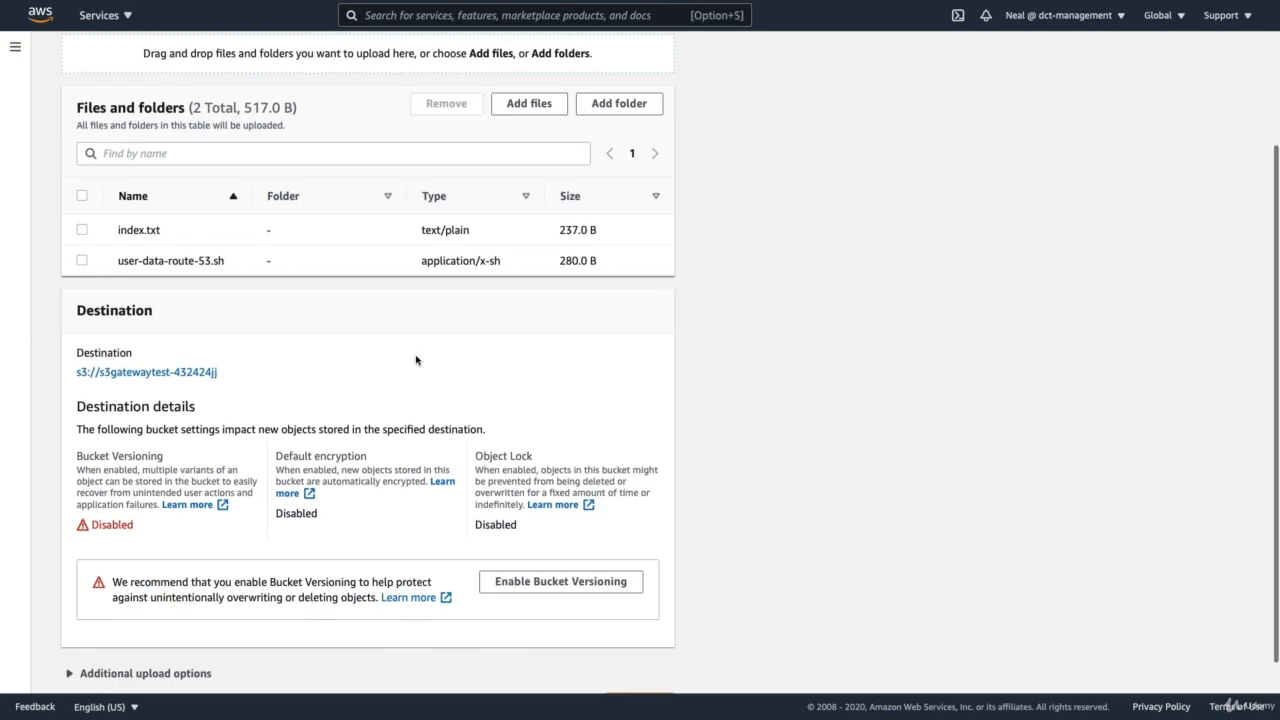
scroll(414, 360, "down", 1)
left_click(631, 668)
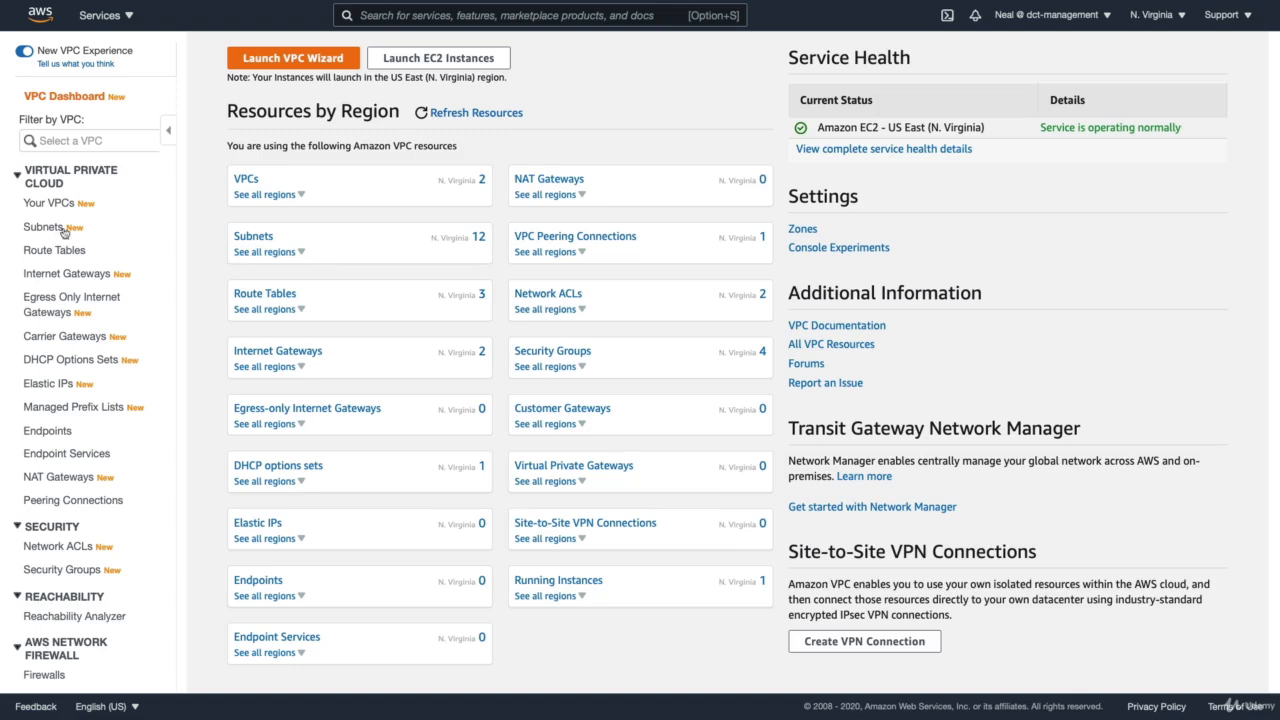
- Start a new VPC endpoint, filter the AWS services by s3, and select the gateway service com.amazonaws.us-east-1.s3
left_click(49, 431)
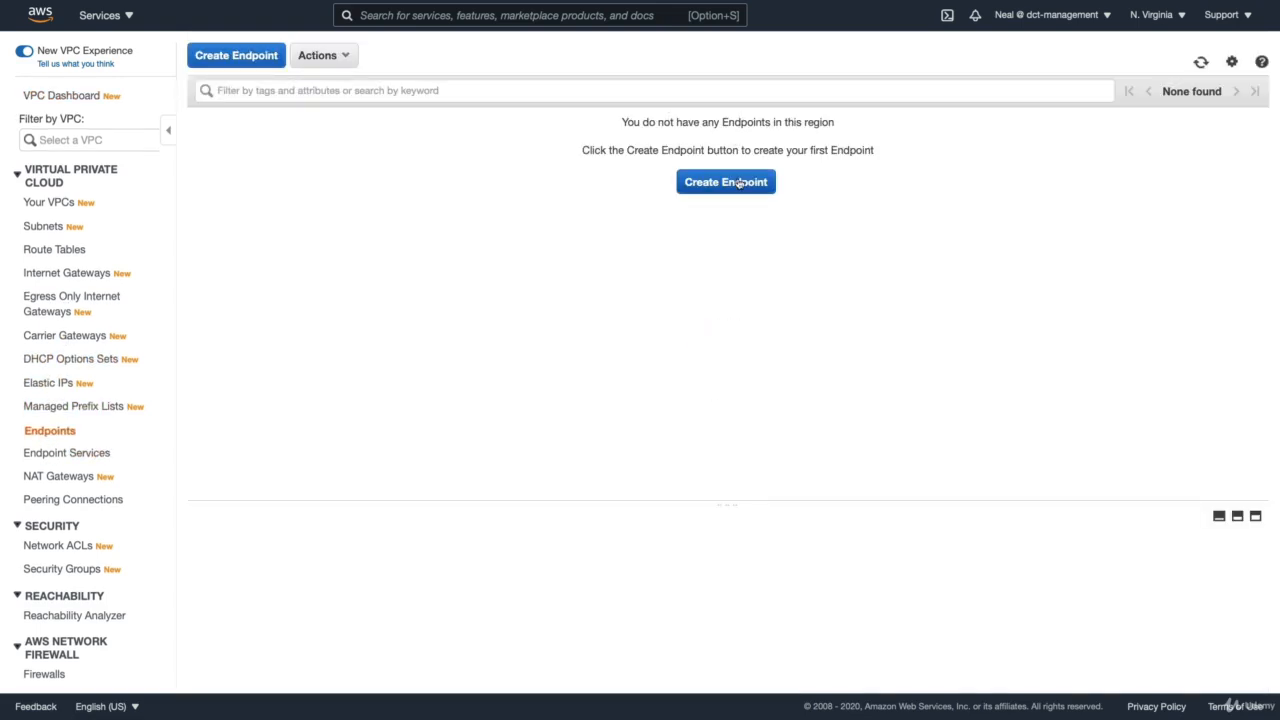
left_click(739, 184)
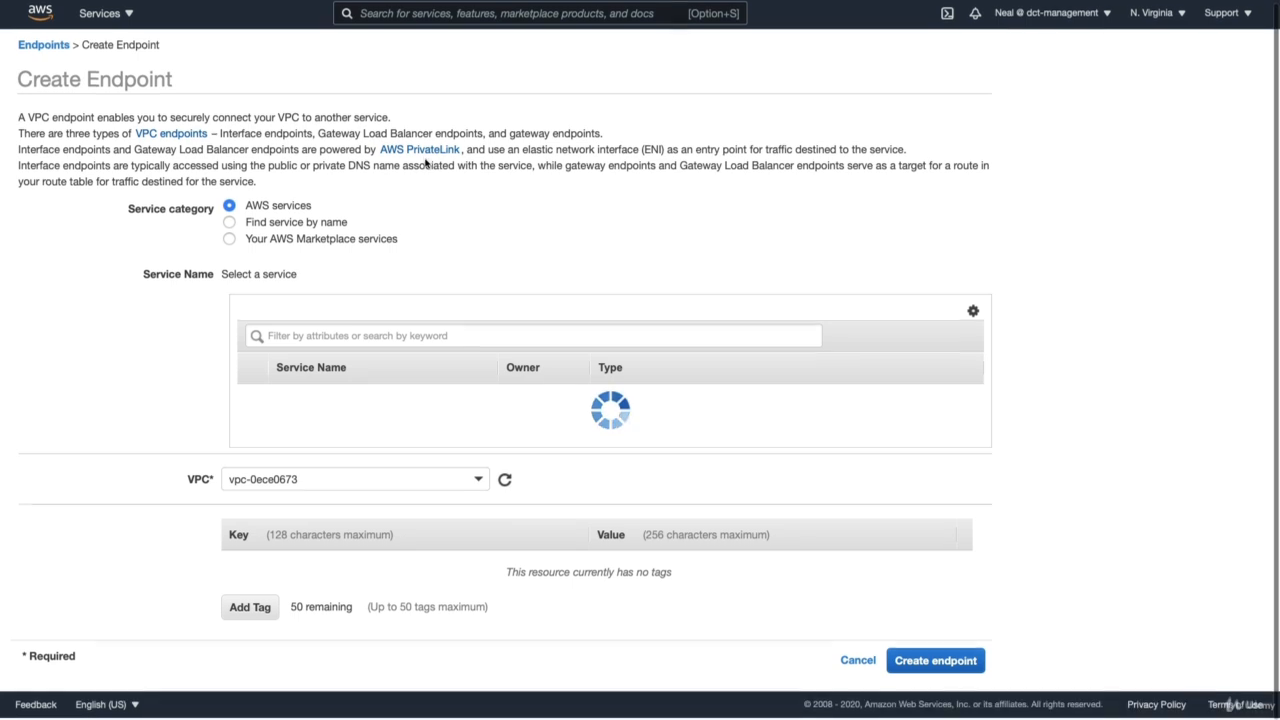
scroll(281, 257, "down", 2)
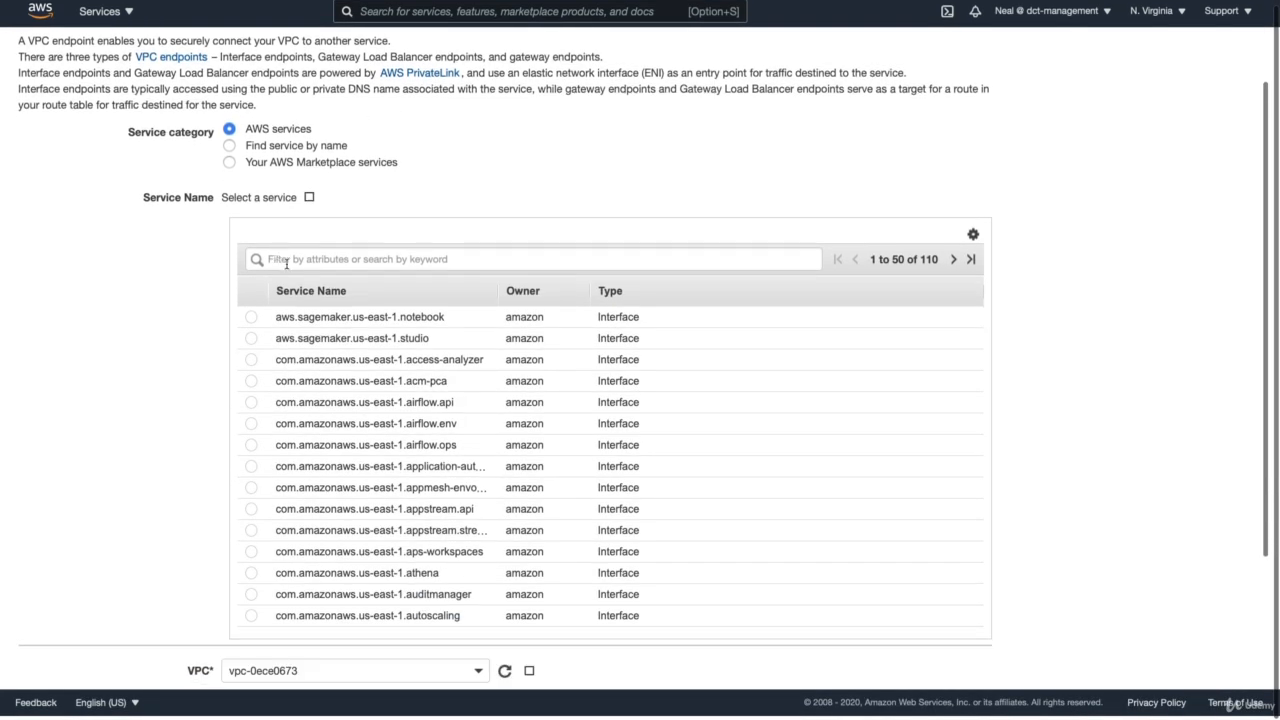
left_click(286, 260)
left_click(398, 267)
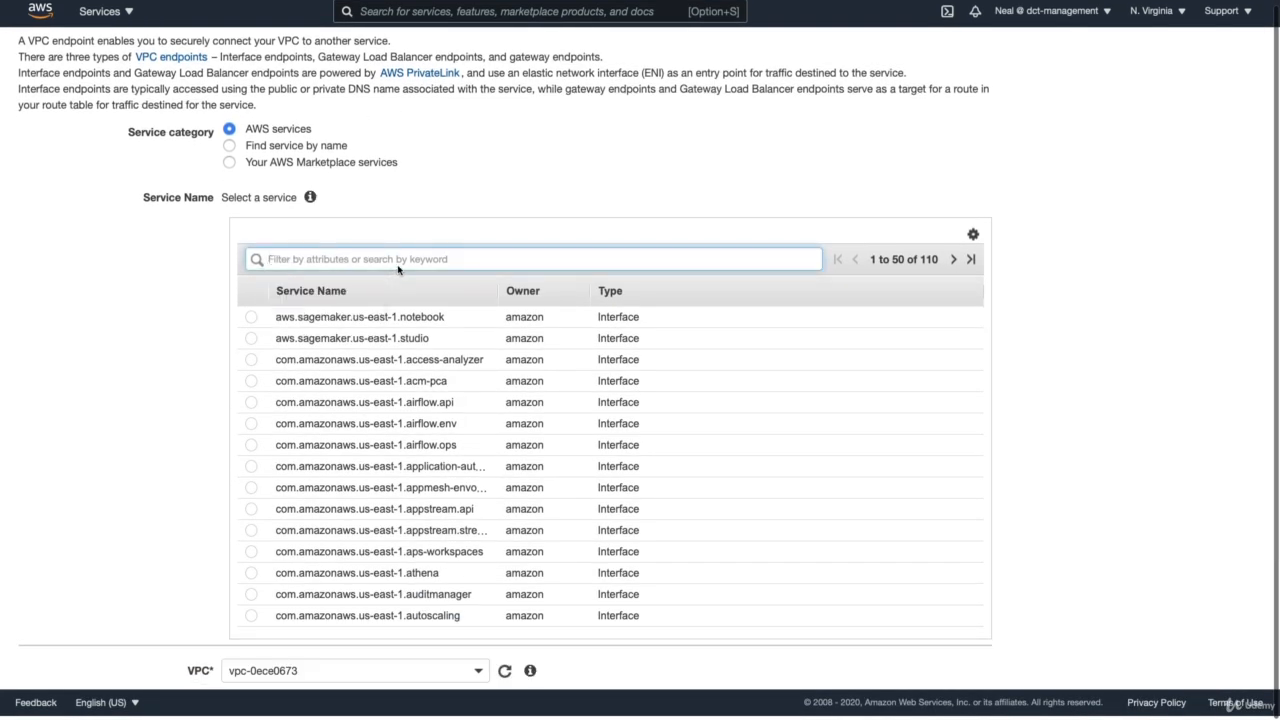
left_click(365, 259)
type("s3")
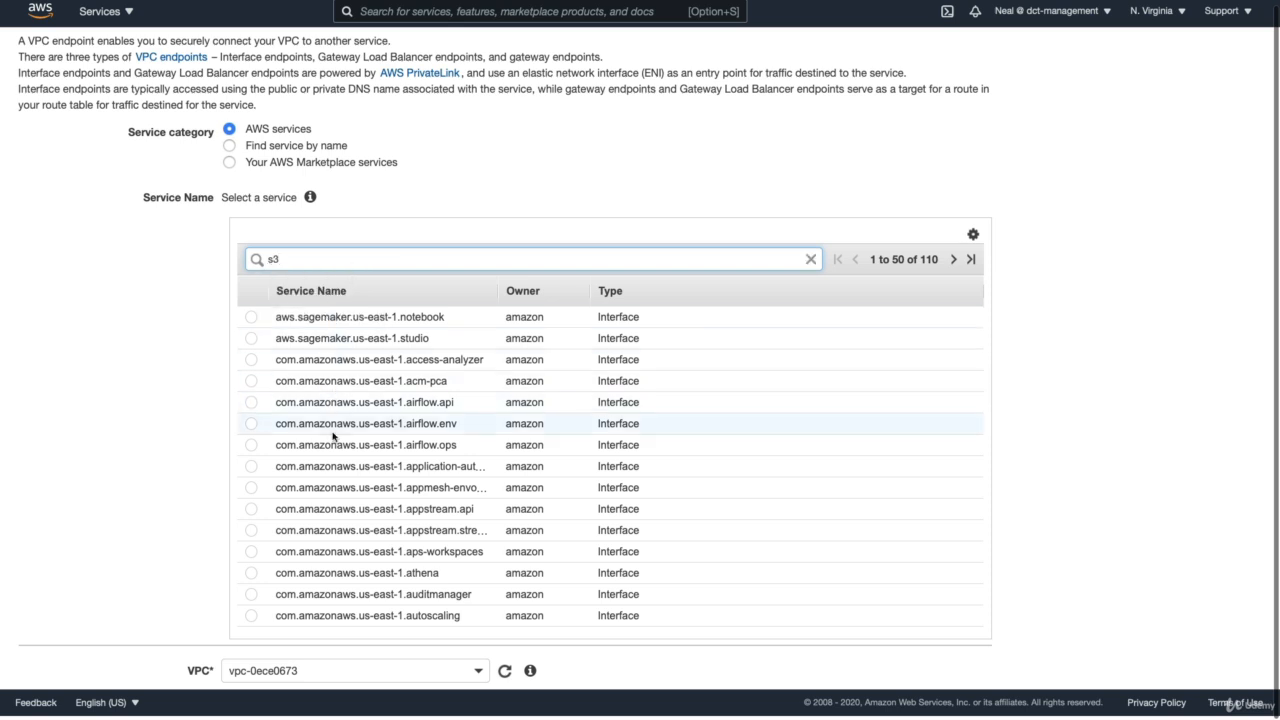
scroll(333, 436, "up", 3)
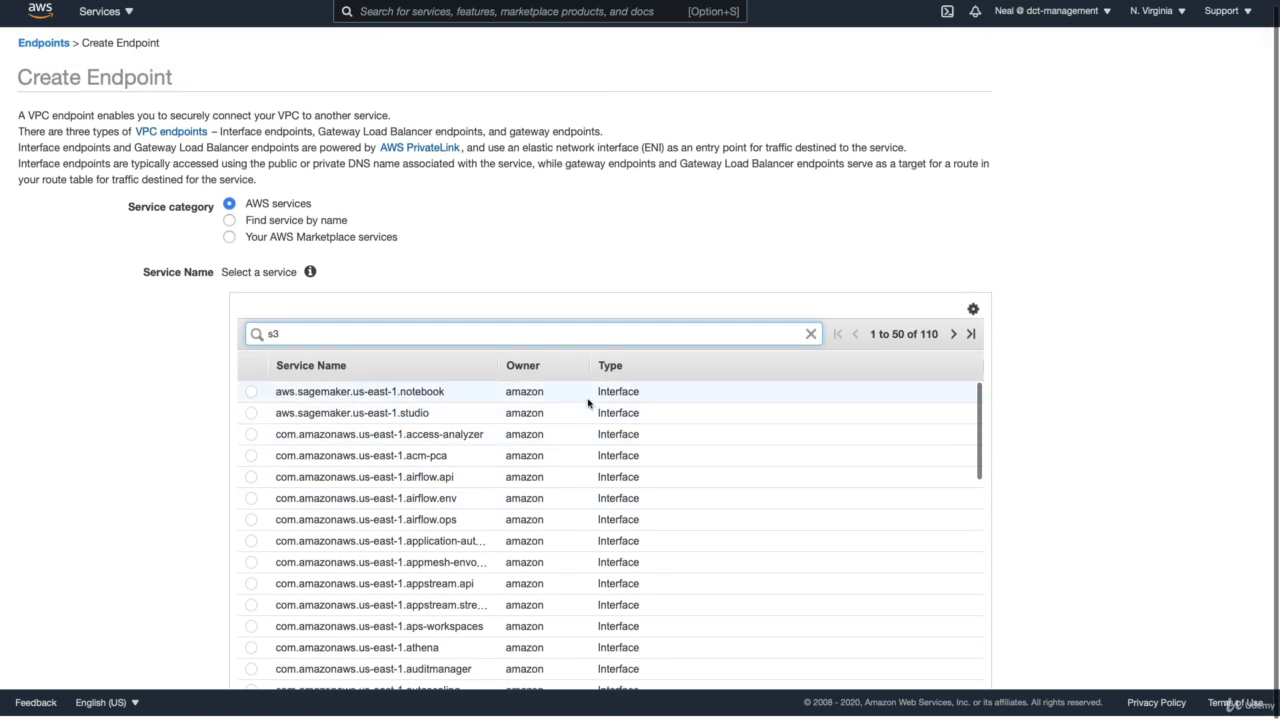
scroll(1081, 445, "down", 4)
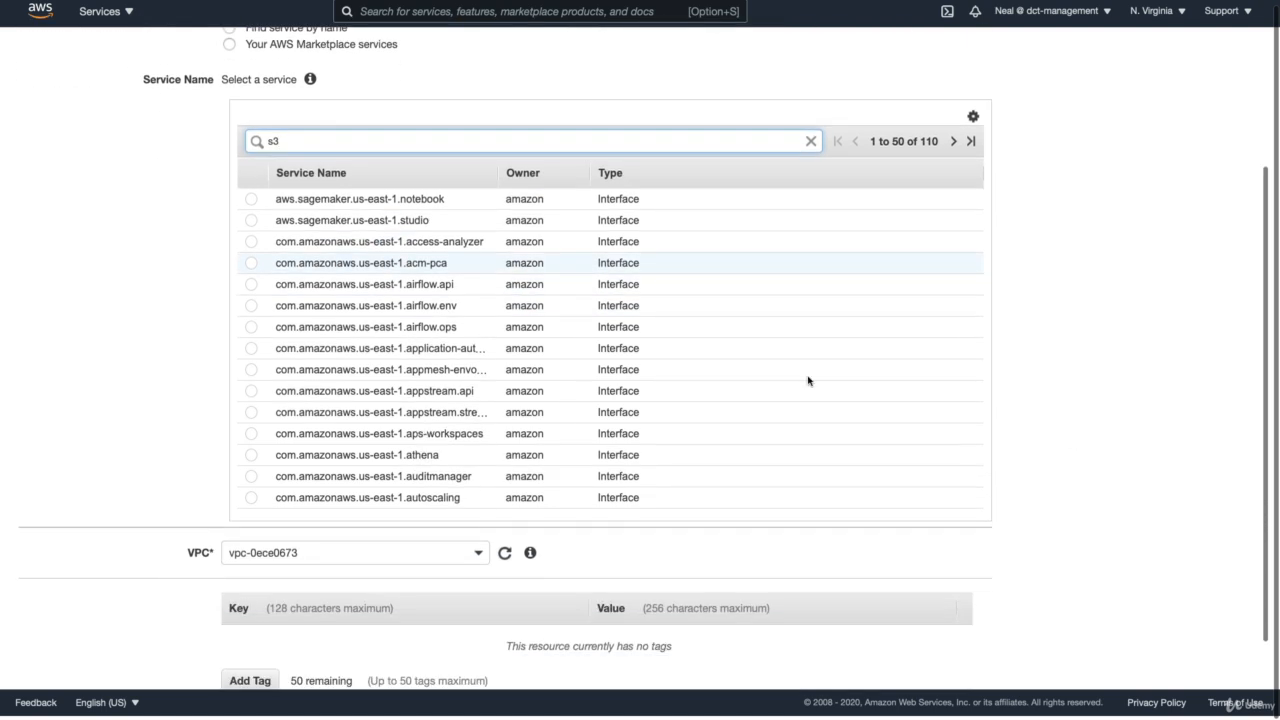
scroll(583, 375, "down", 1)
scroll(583, 375, "down", 10)
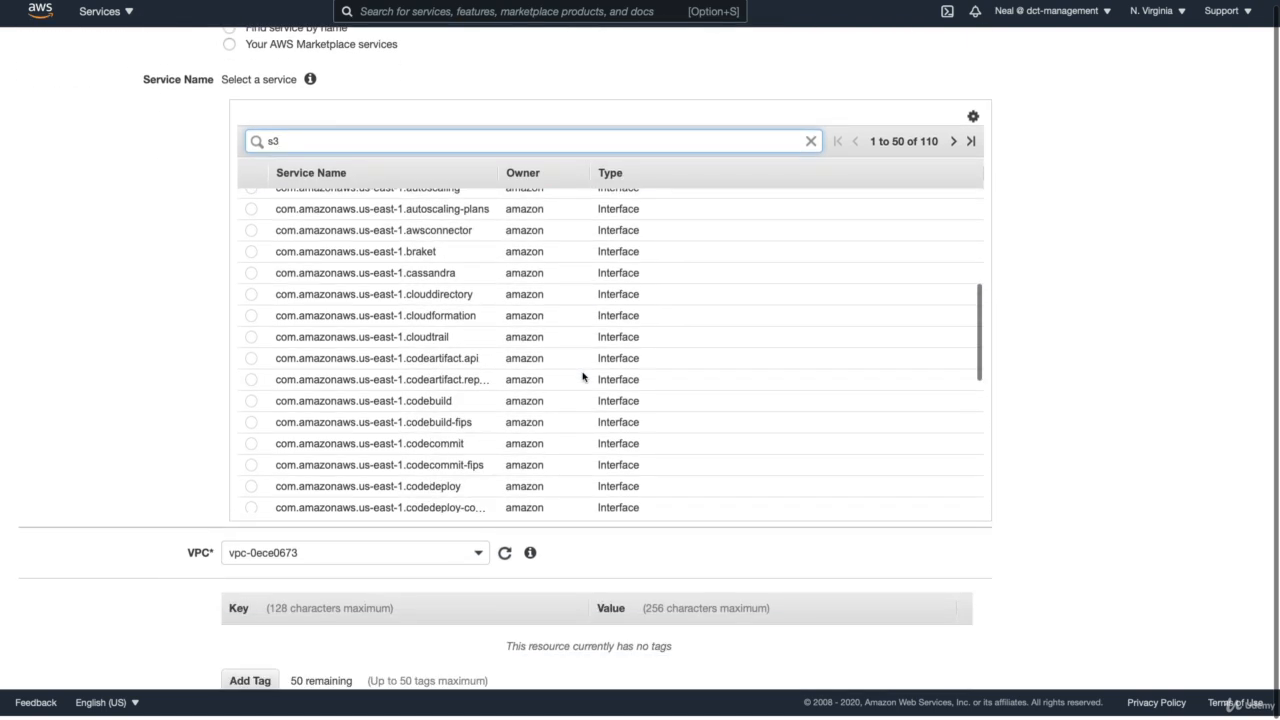
scroll(583, 375, "down", 3)
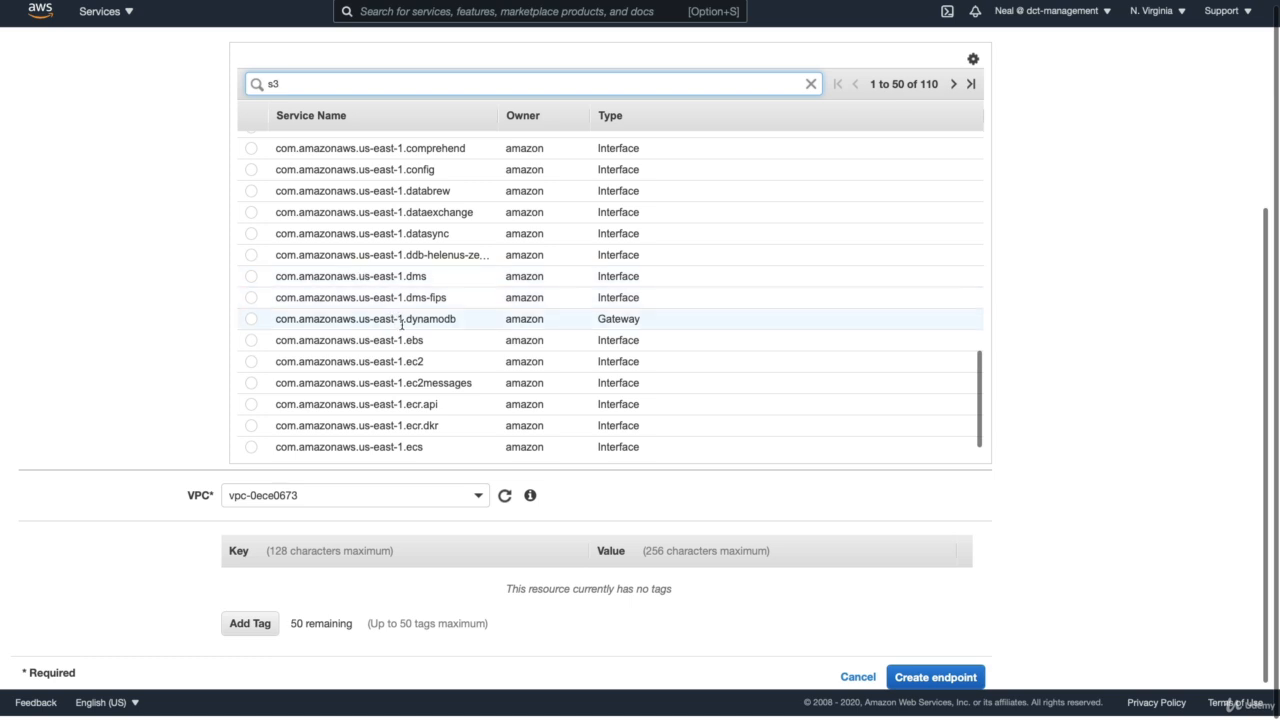
key("Return")
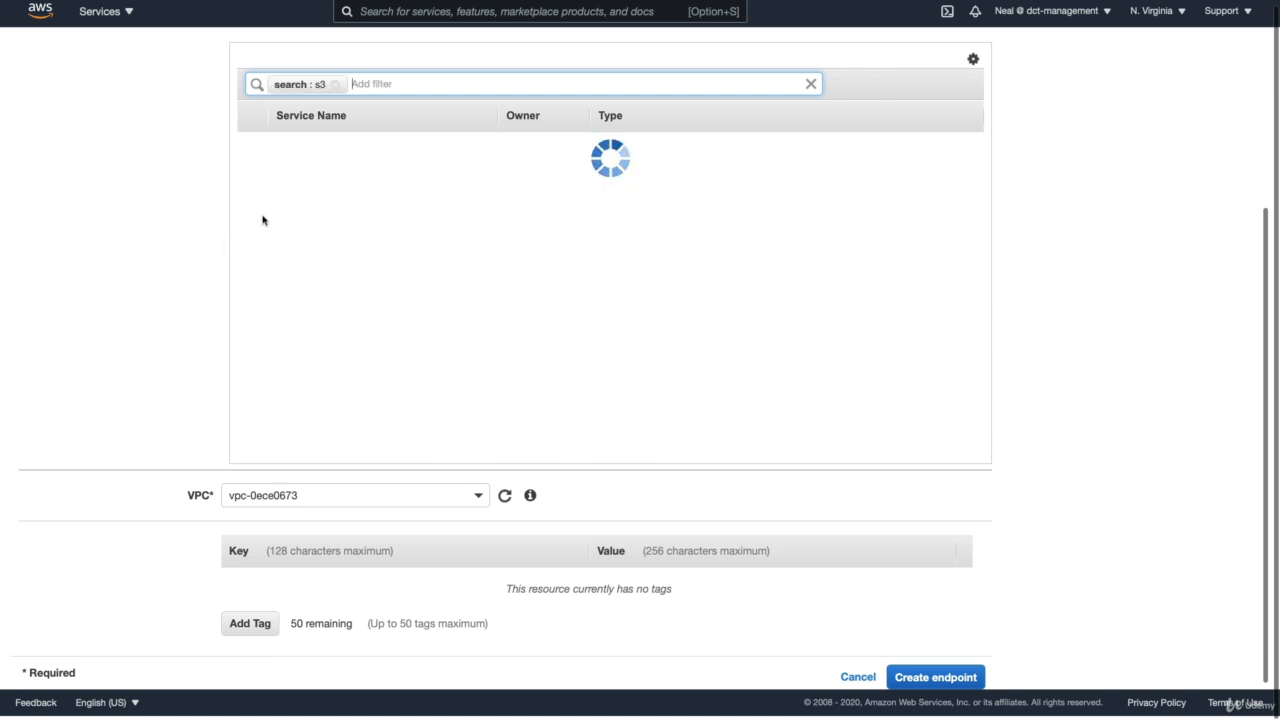
left_click(252, 144)
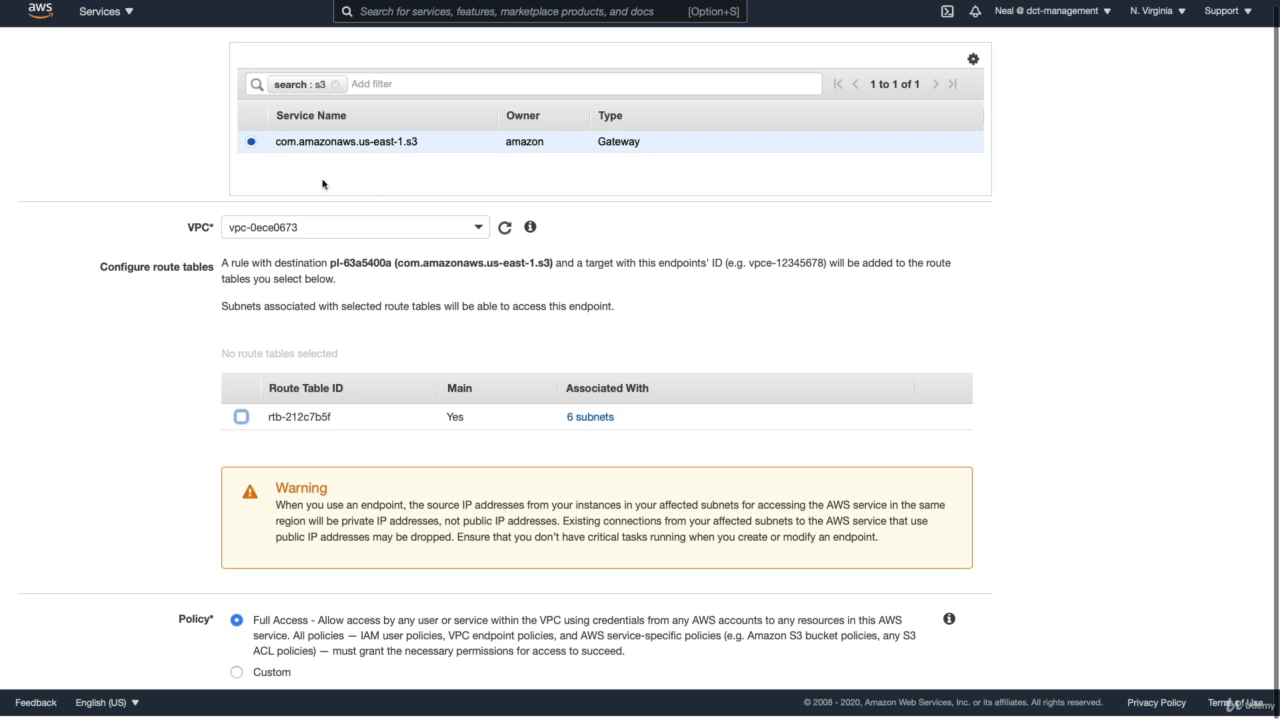
- Set the endpoint's VPC to vpc-0d8c2a165f190522d and associate the non-main route table rtb-0e8f312c9a744db87
left_click(350, 225)
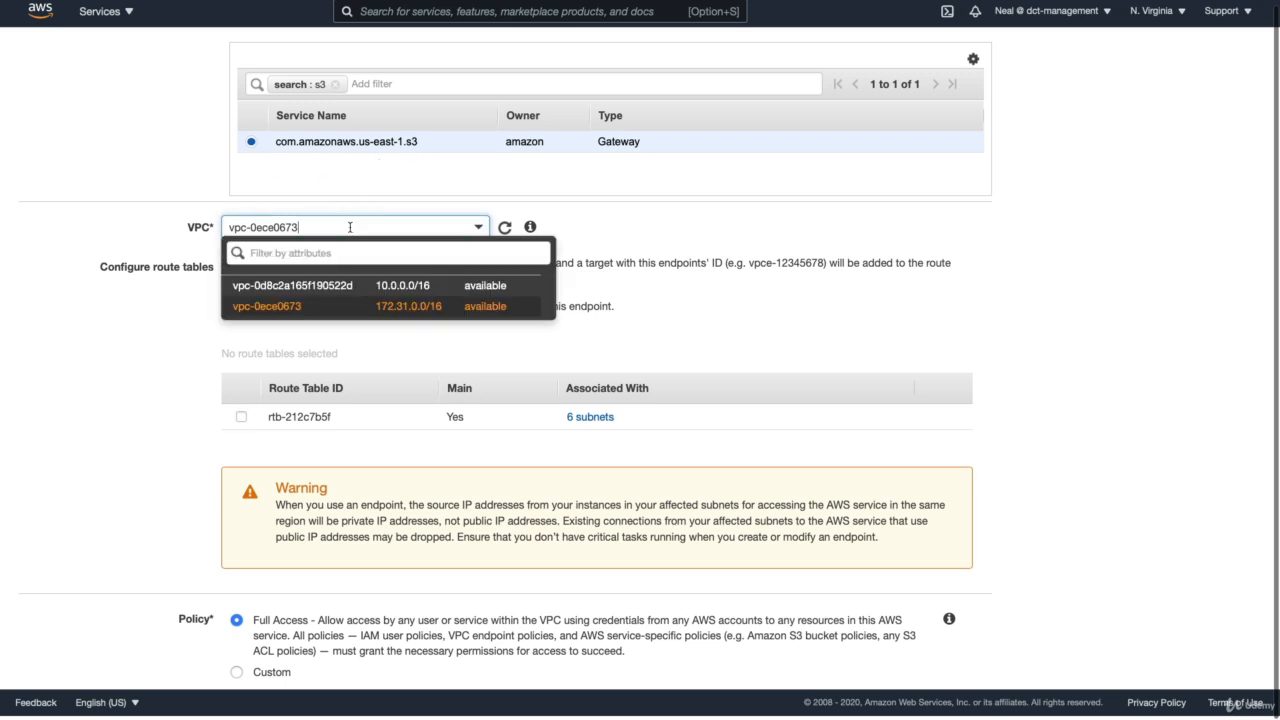
left_click(325, 287)
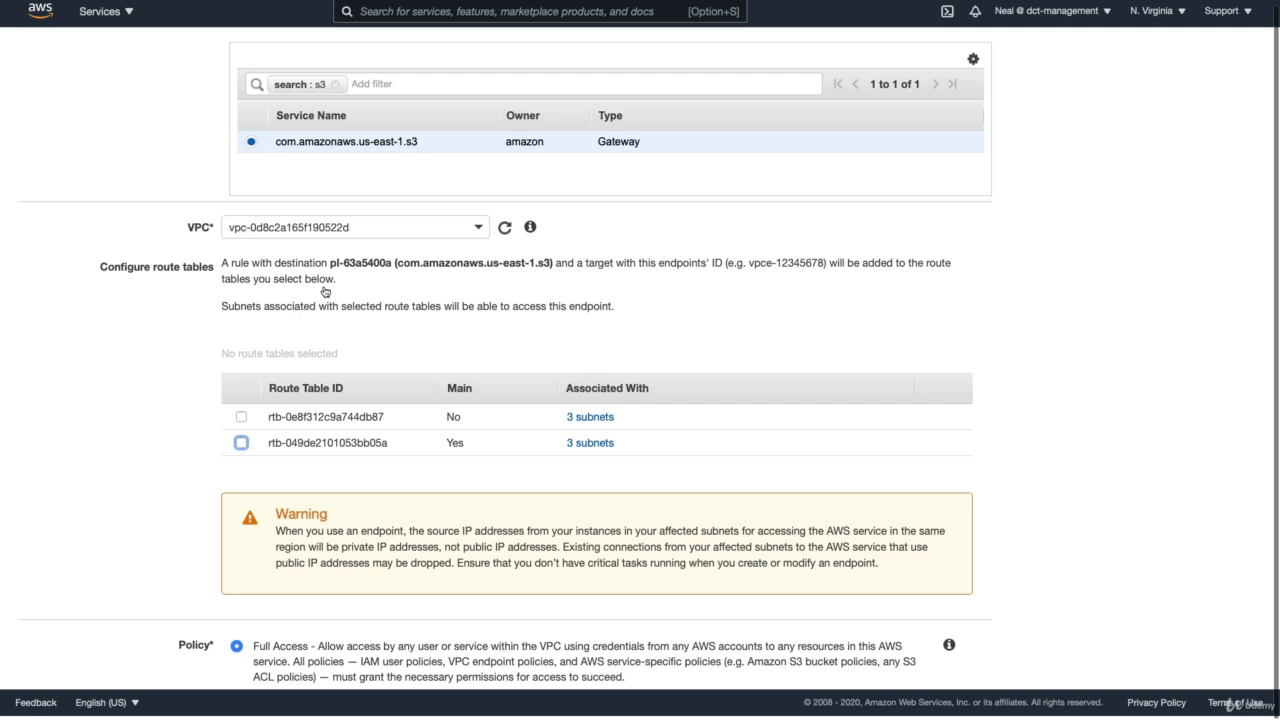
scroll(324, 291, "down", 3)
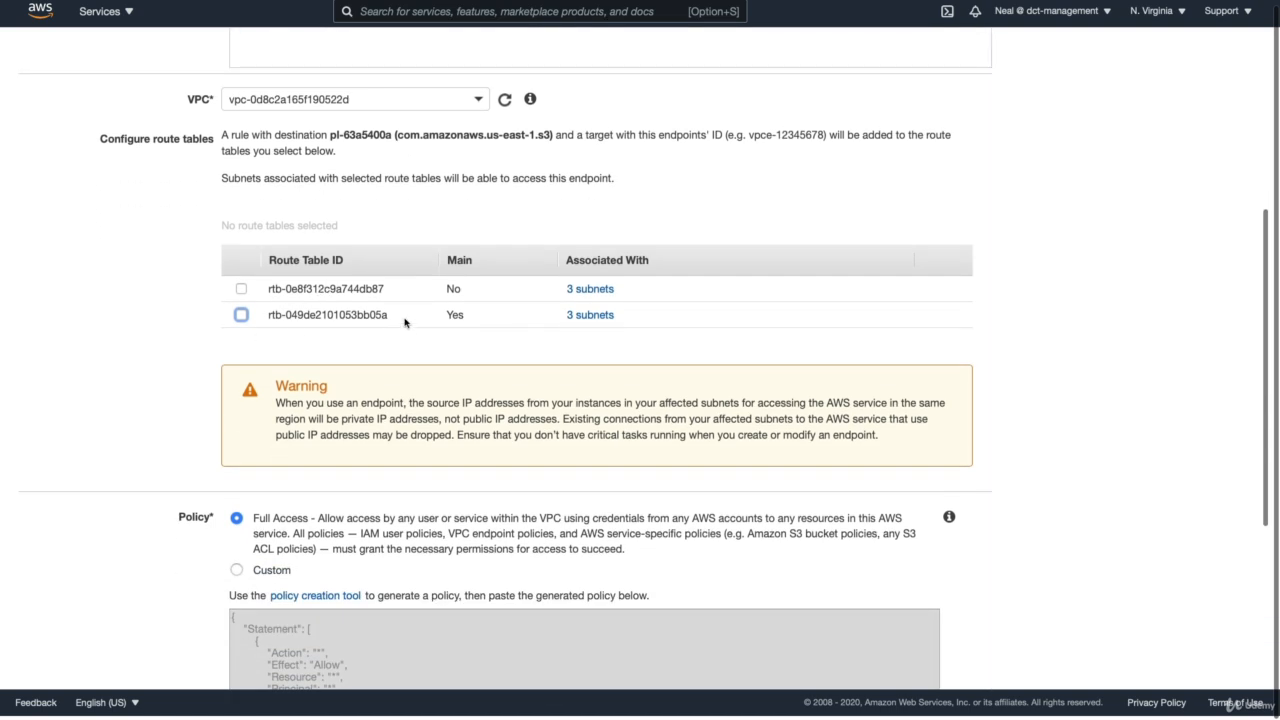
left_click(241, 289)
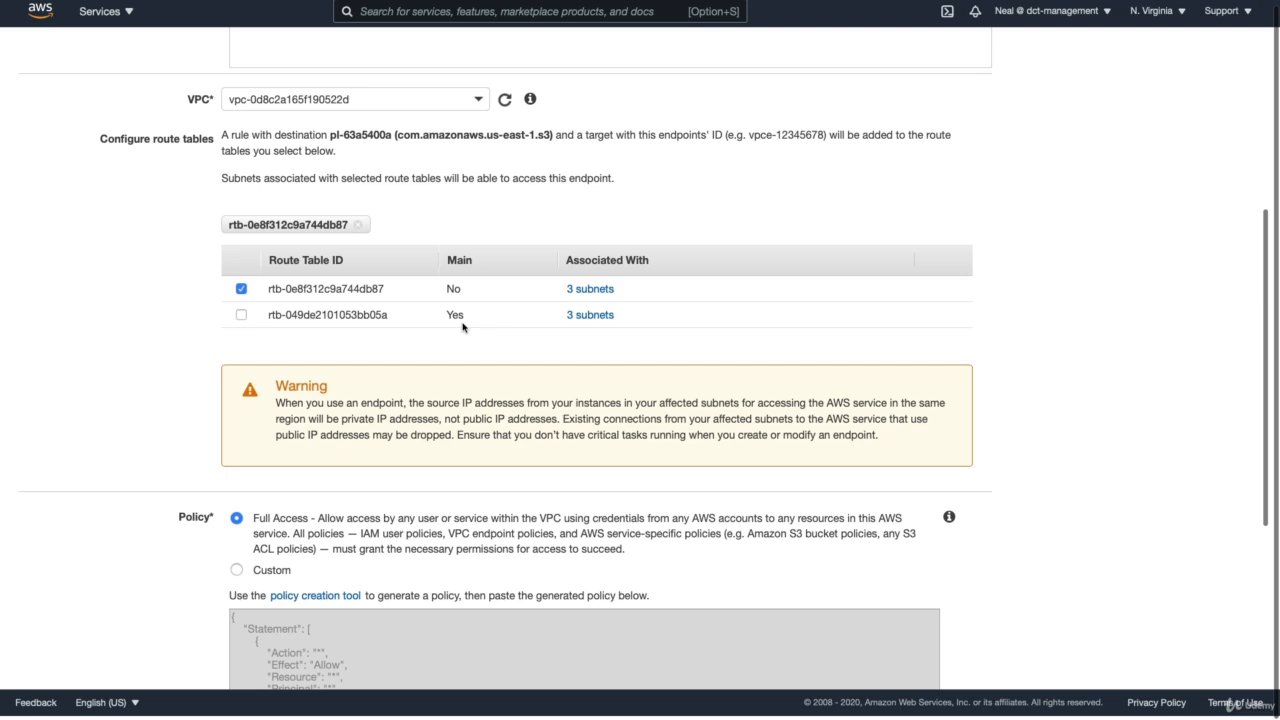
- Review the endpoint policy, keep it at Full Access with no tags, and create the endpoint
scroll(462, 326, "down", 4)
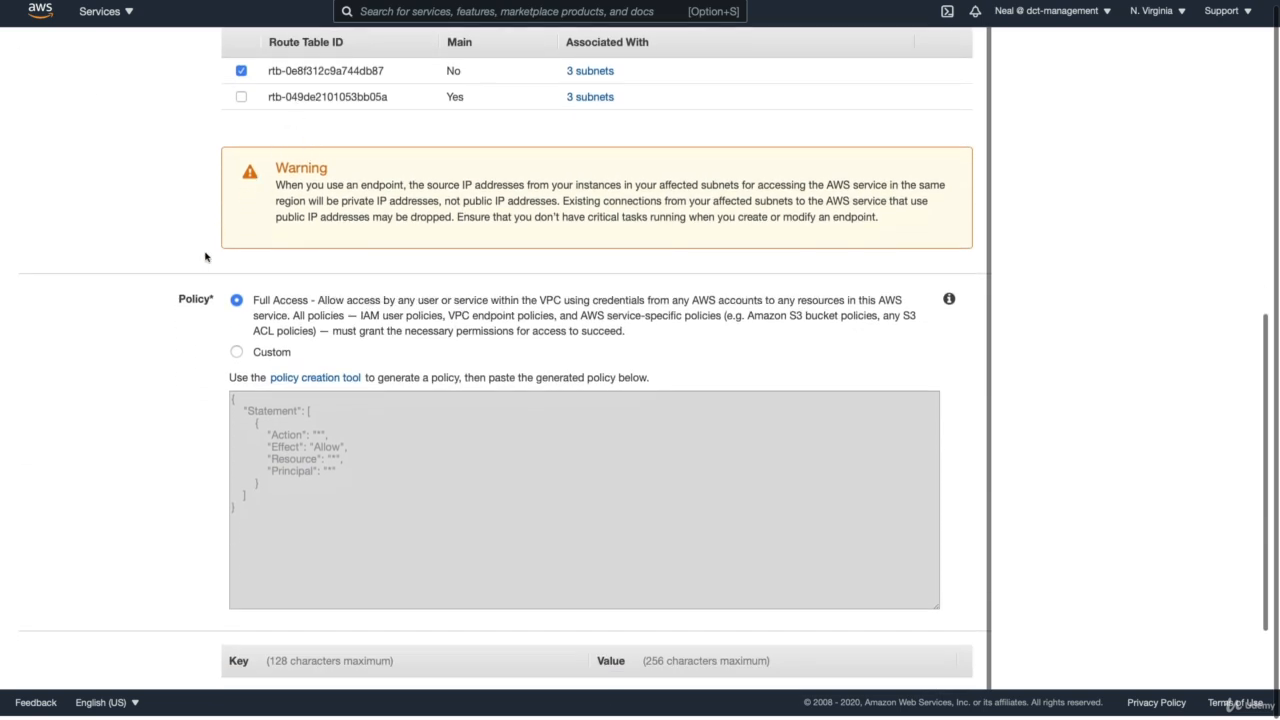
scroll(205, 257, "down", 1)
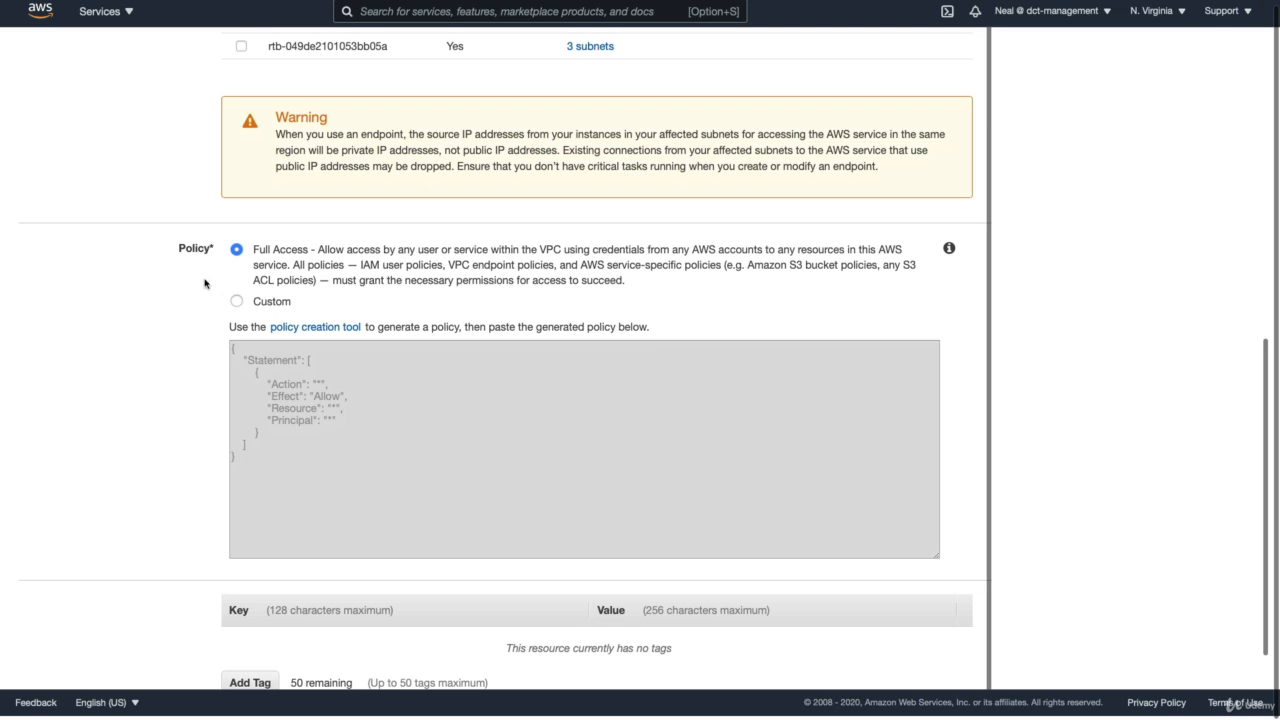
scroll(220, 278, "down", 1)
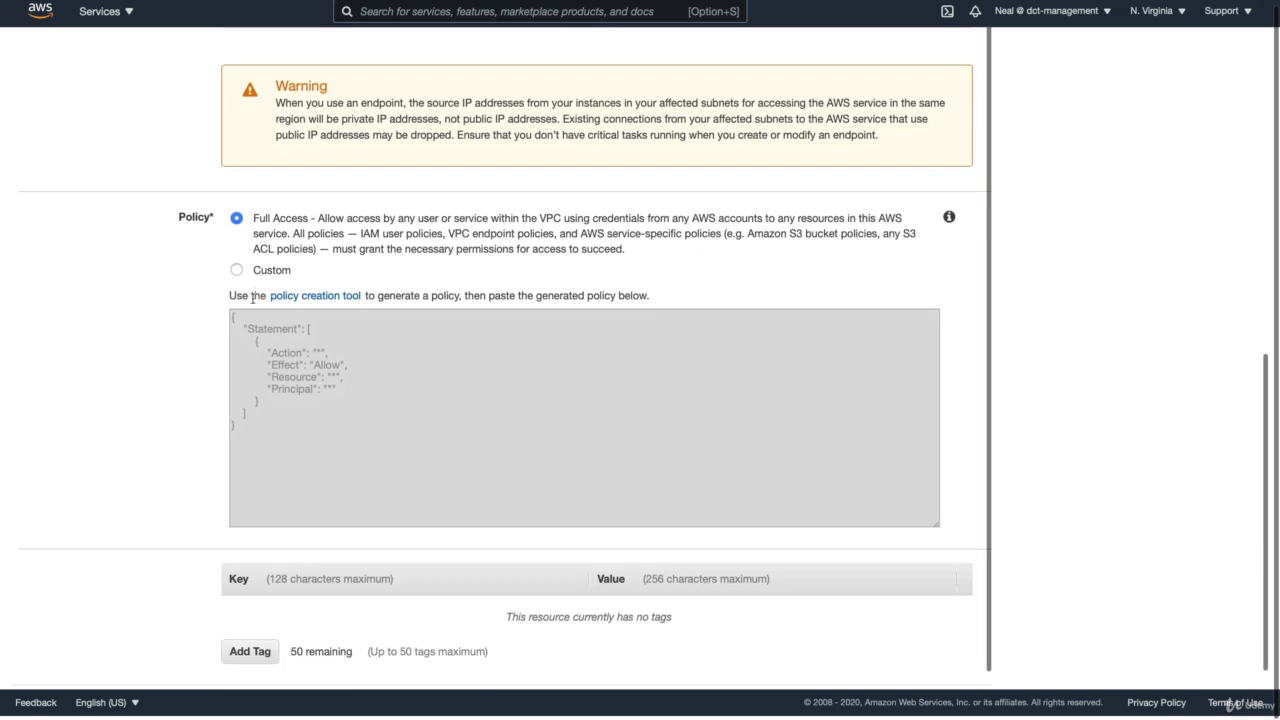
scroll(212, 294, "down", 1)
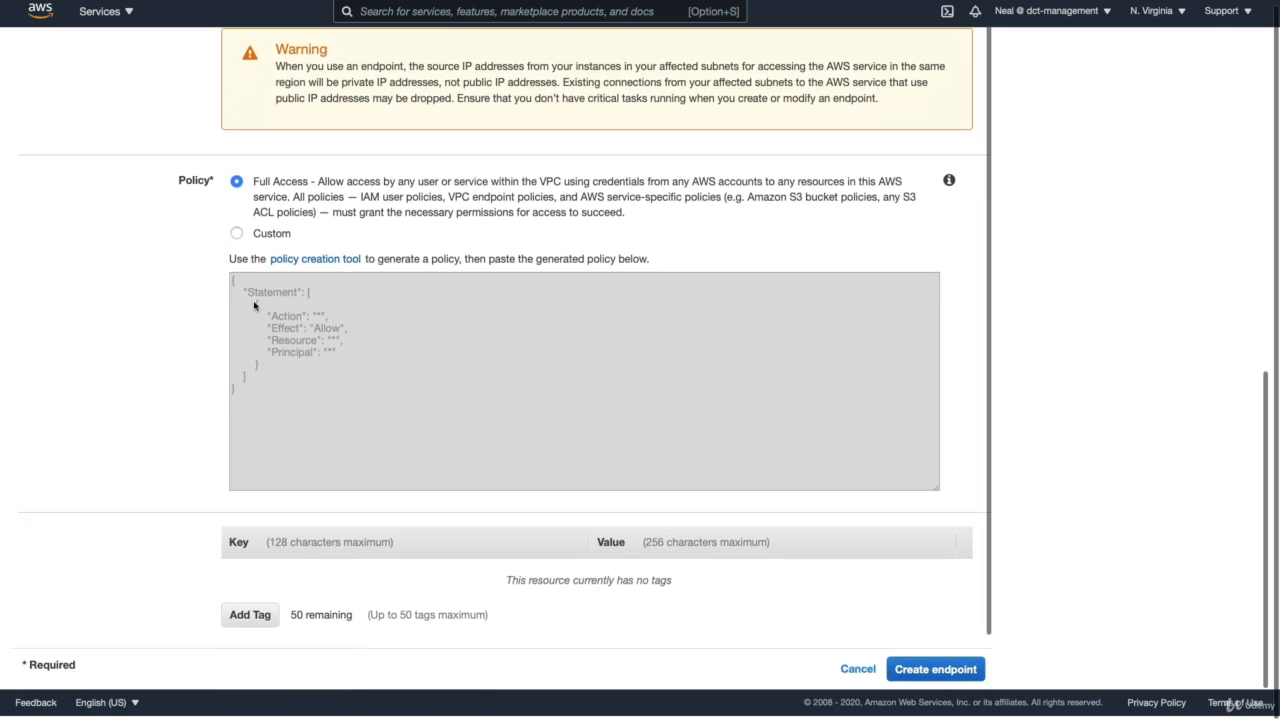
left_click(933, 670)
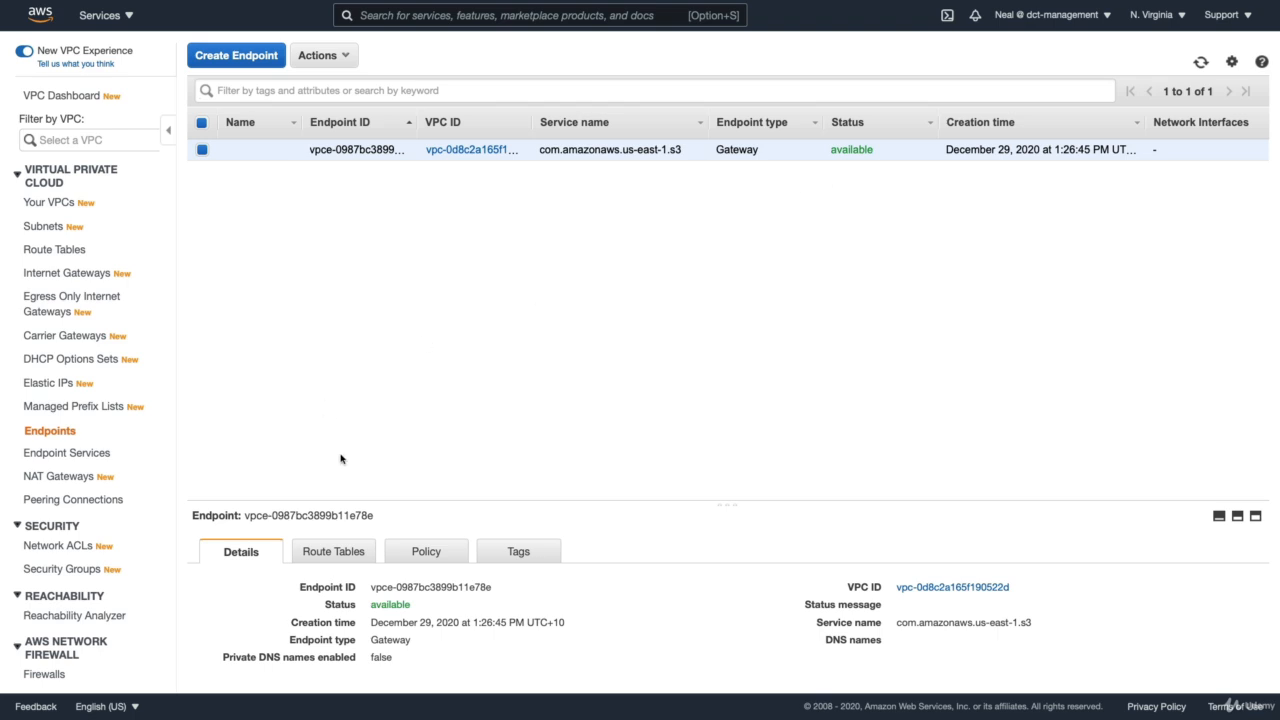
- Examine which route table the new endpoint is associated with, and view the routes of the Private-RT route table
left_click_drag(390, 431, 386, 281)
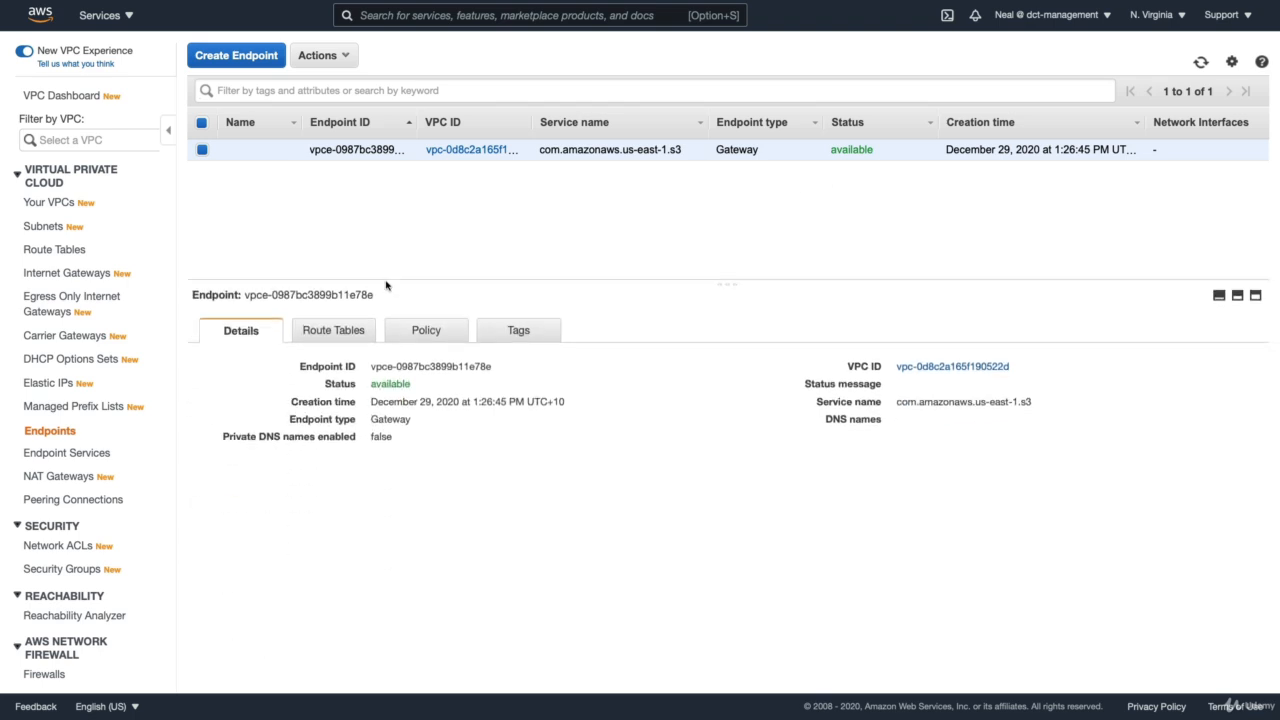
left_click(329, 338)
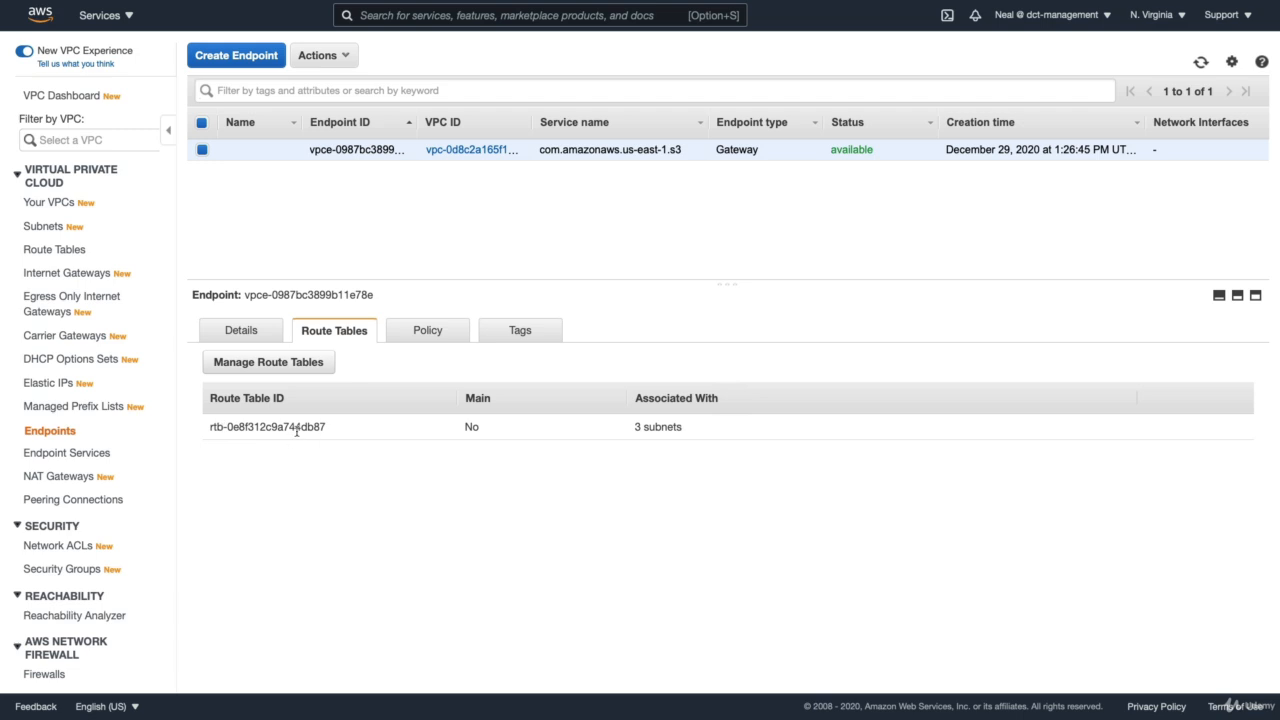
left_click_drag(289, 428, 343, 430)
left_click(60, 250)
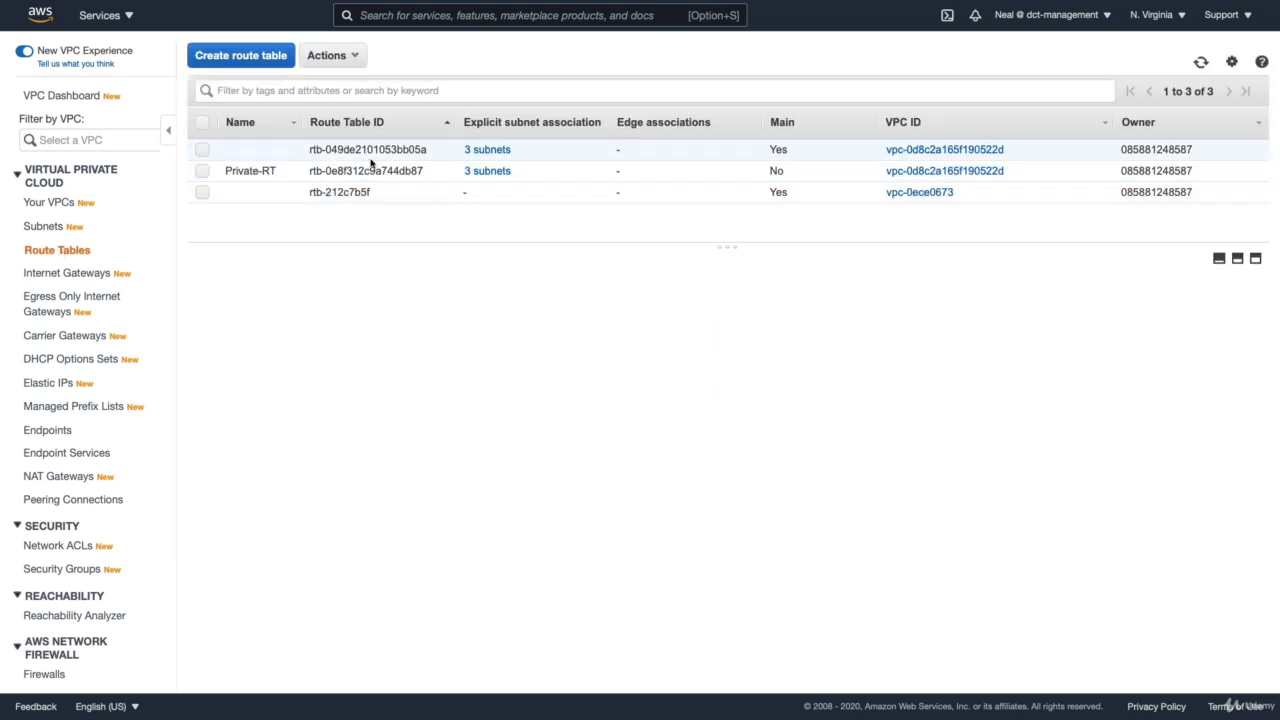
left_click(203, 174)
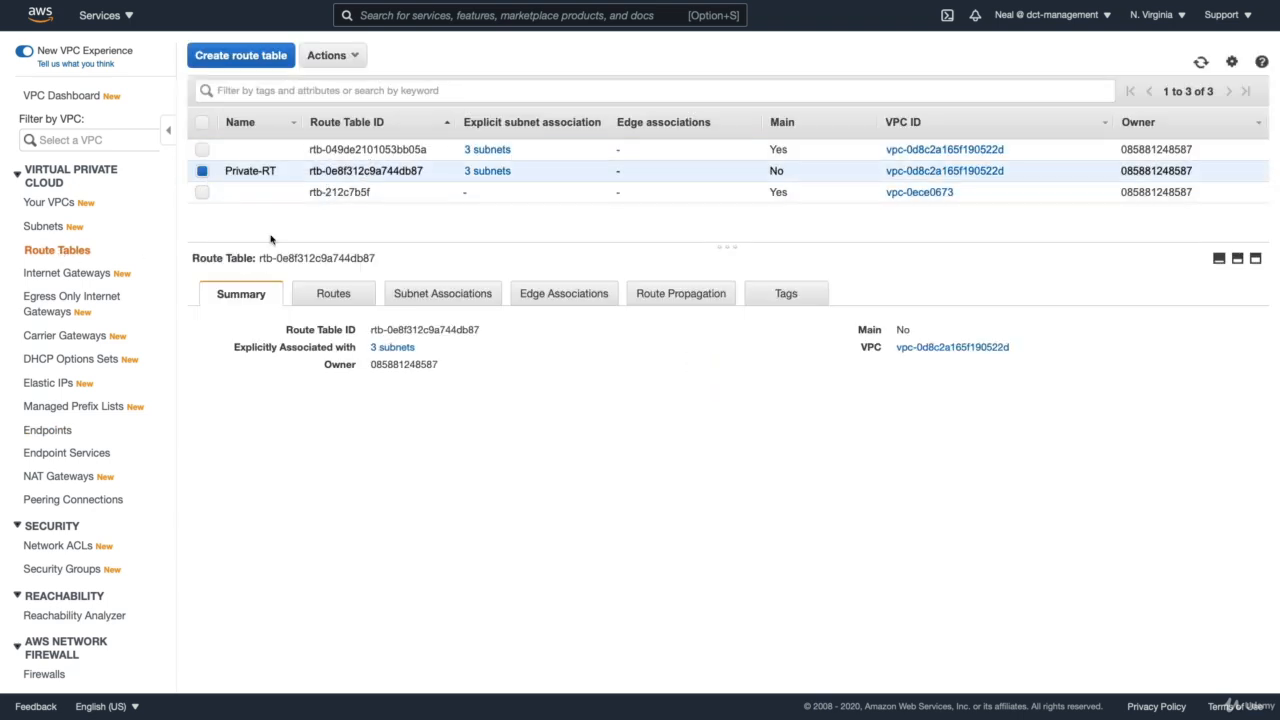
left_click(339, 296)
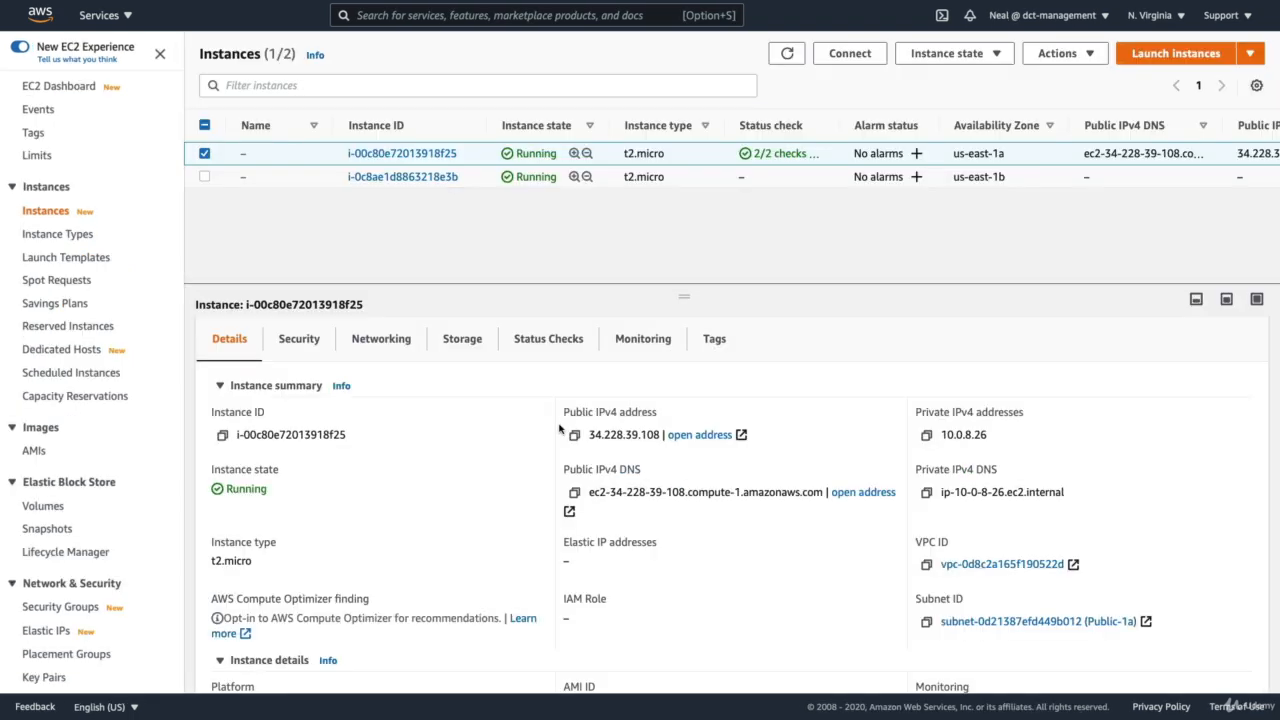
- Copy the public-subnet instance's public IPv4 address for SSH, and on that instance save the pasted private key as nv-kp.pem with nano
left_click(574, 435)
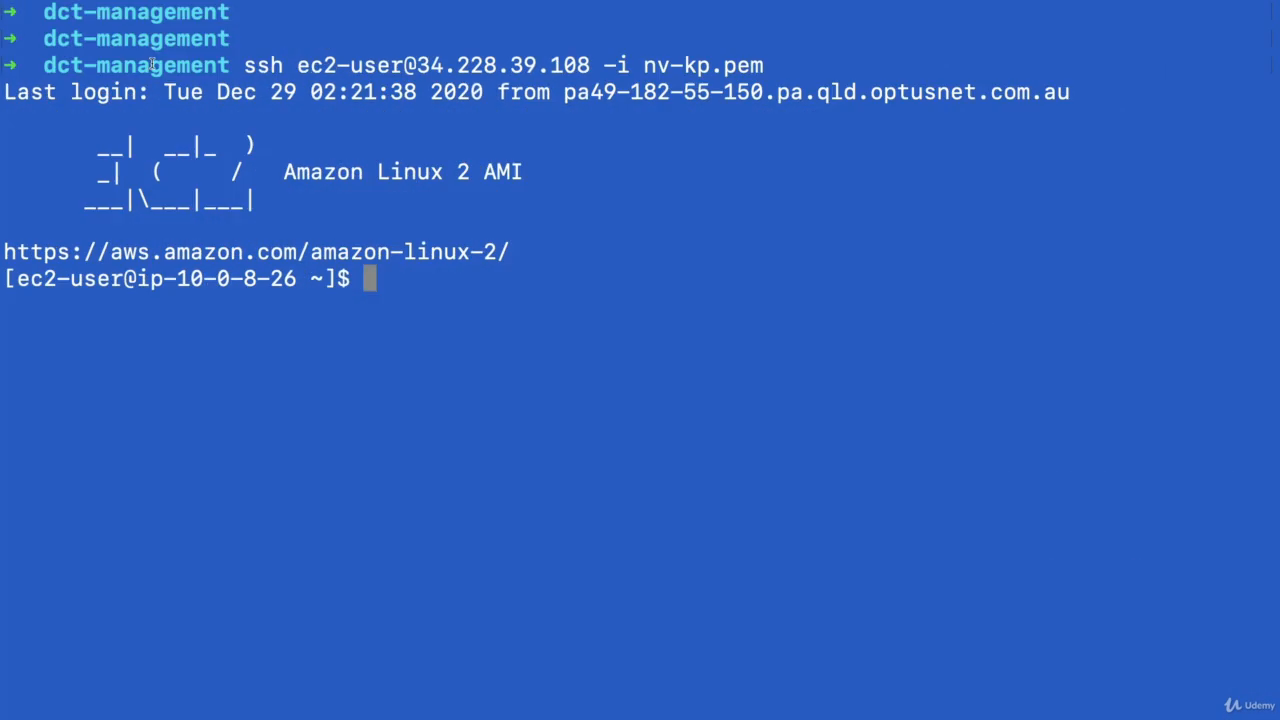
type("nano ")
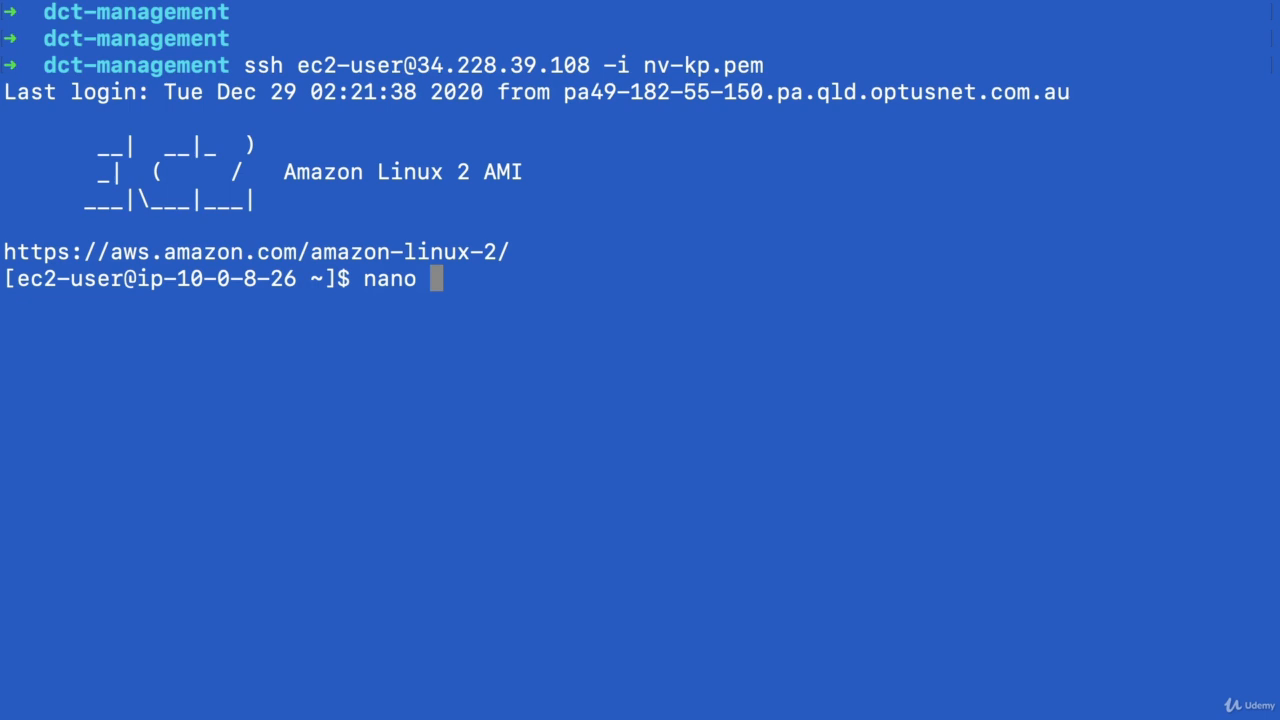
type("nv-kp-=")
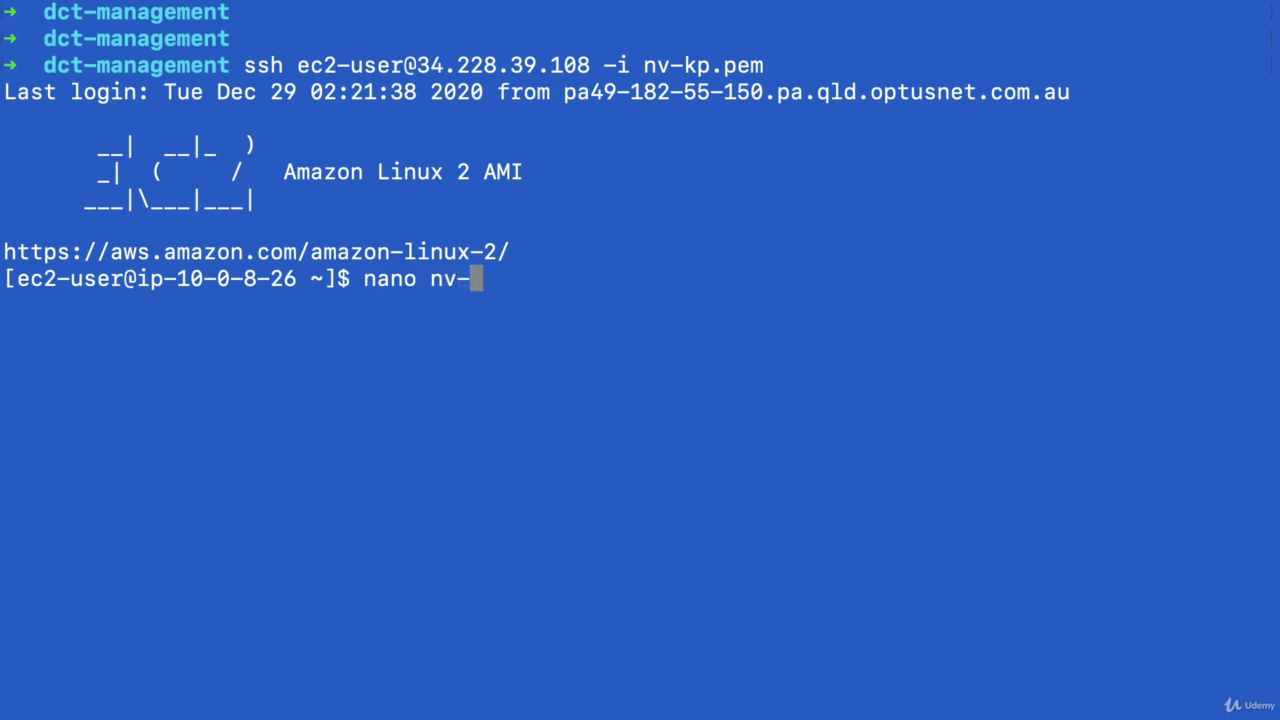
key("BackSpace")
key("BackSpace")
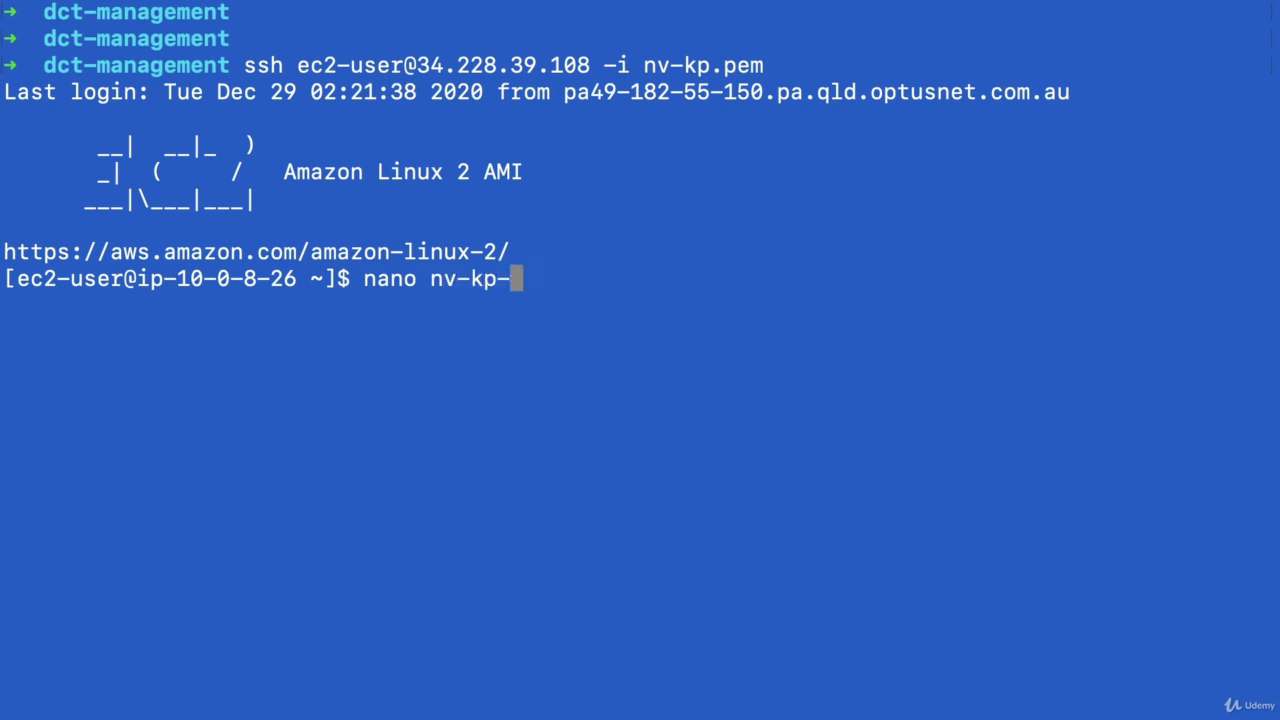
type(".pem")
key("Return")
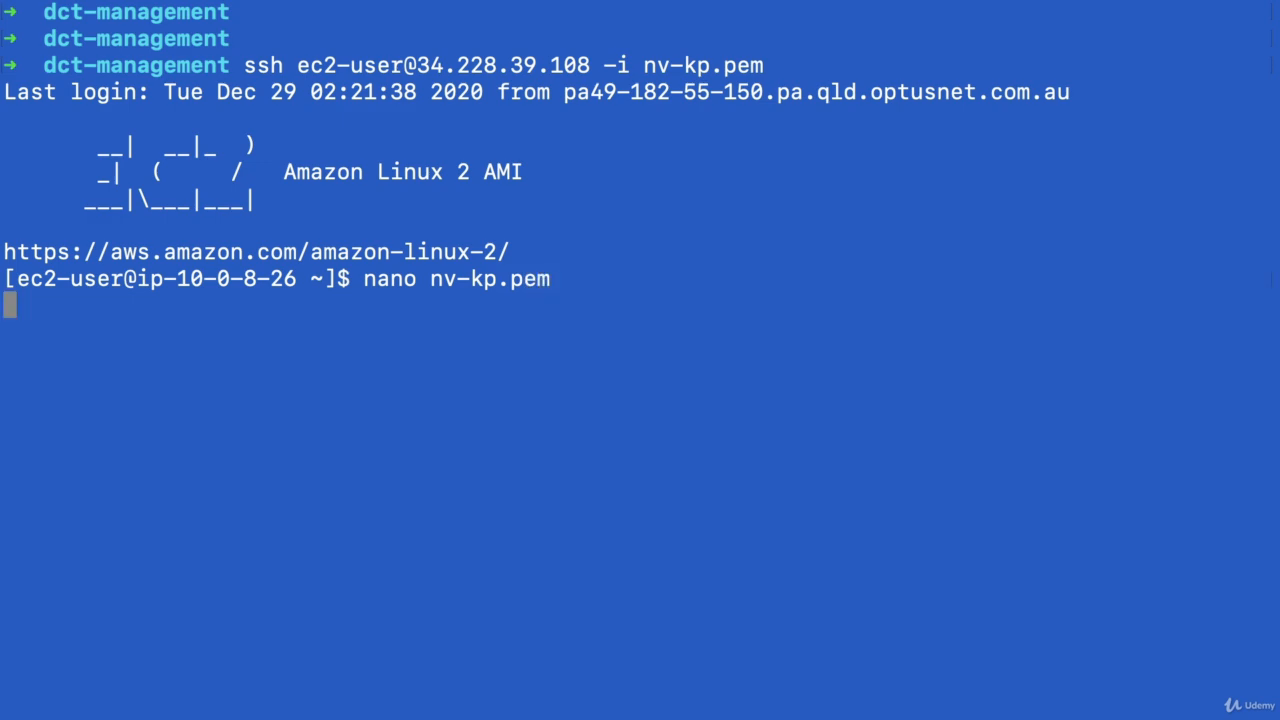
key("super+v")
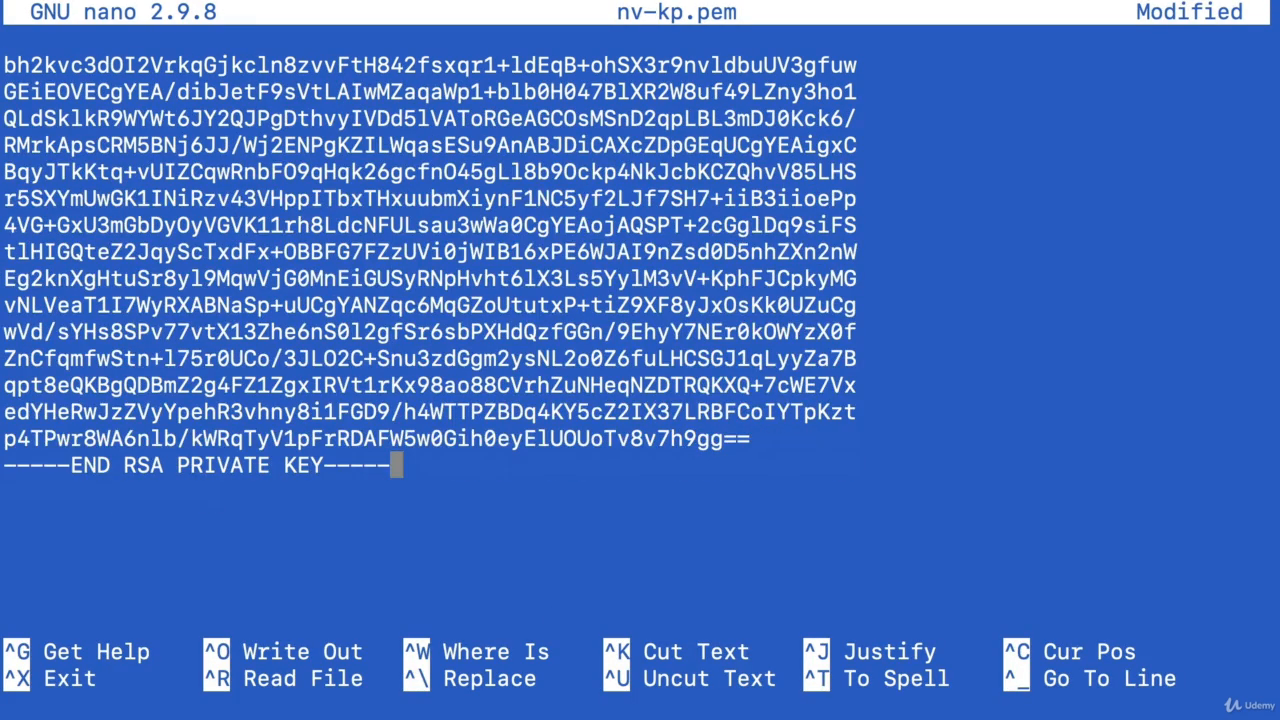
key("ctrl+x")
key("y")
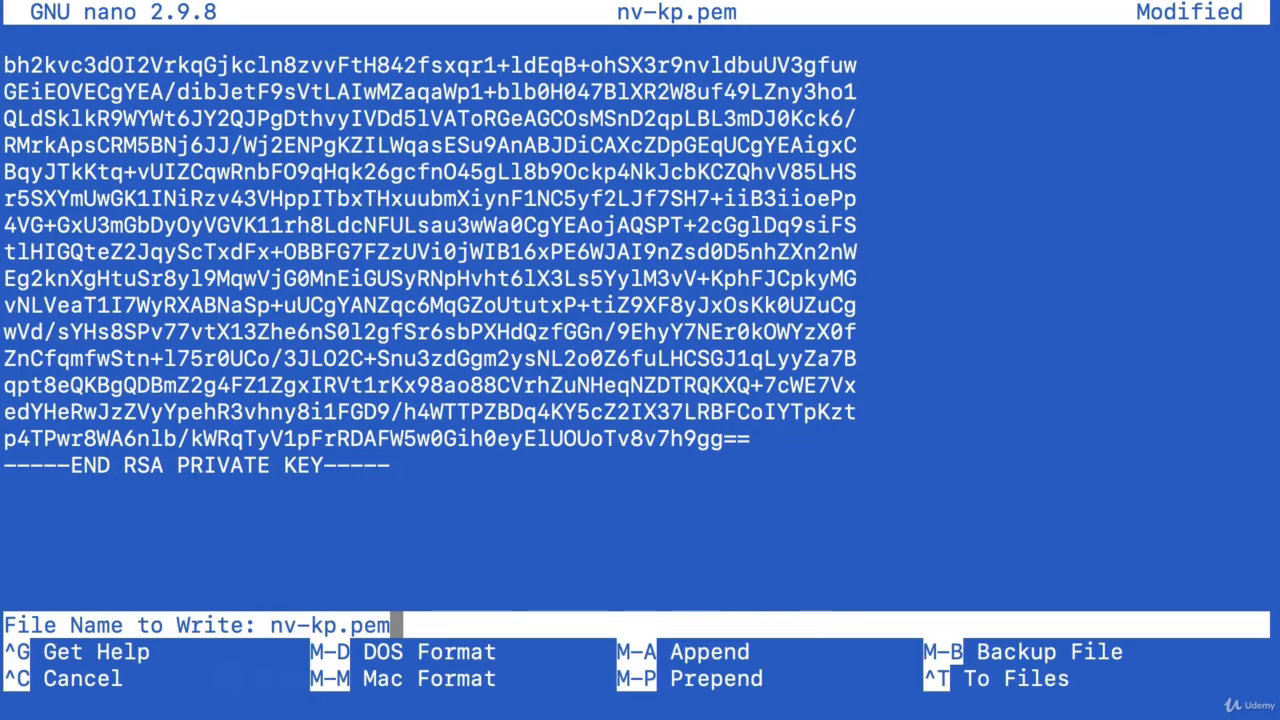
key("Return")
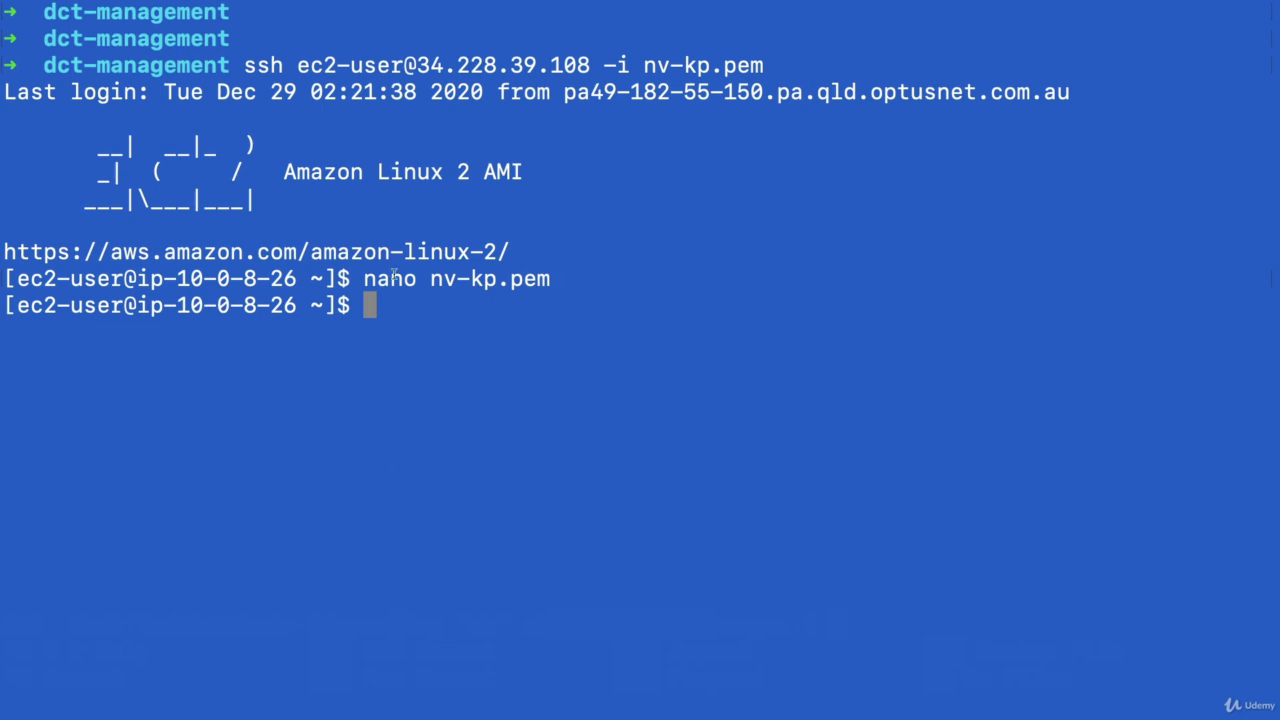
left_click_drag(434, 282, 550, 281)
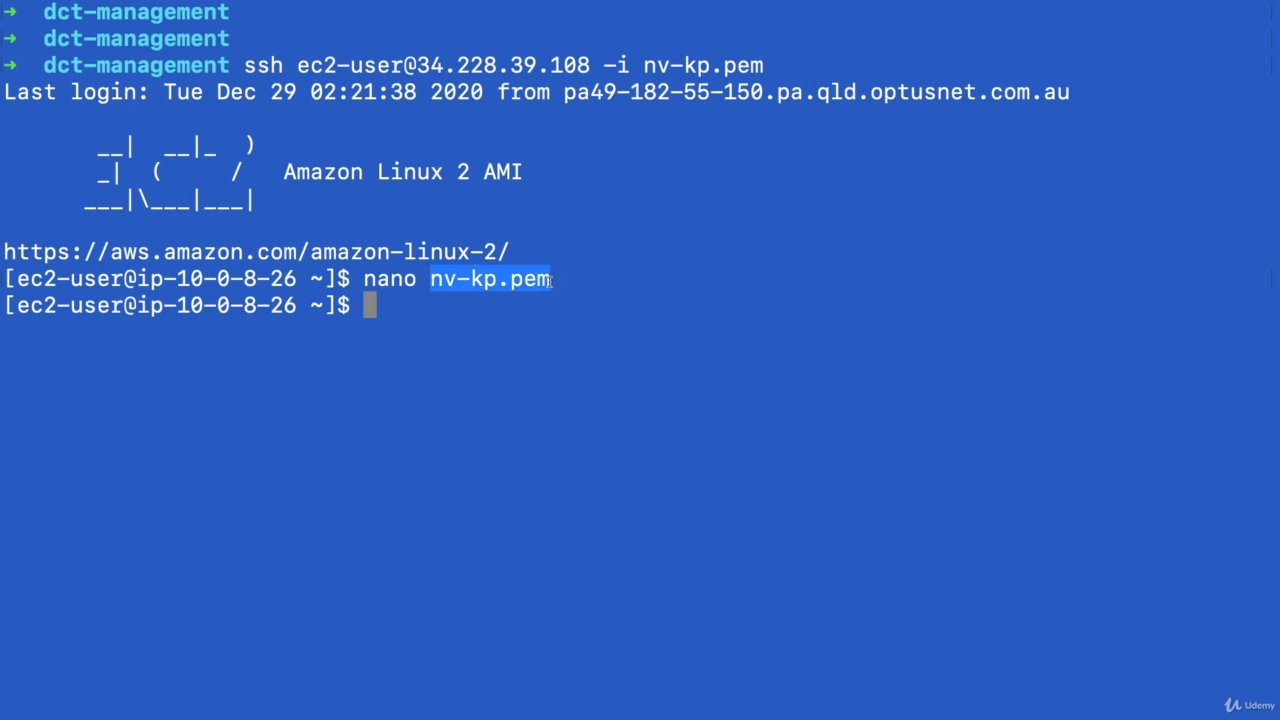
left_click(550, 281)
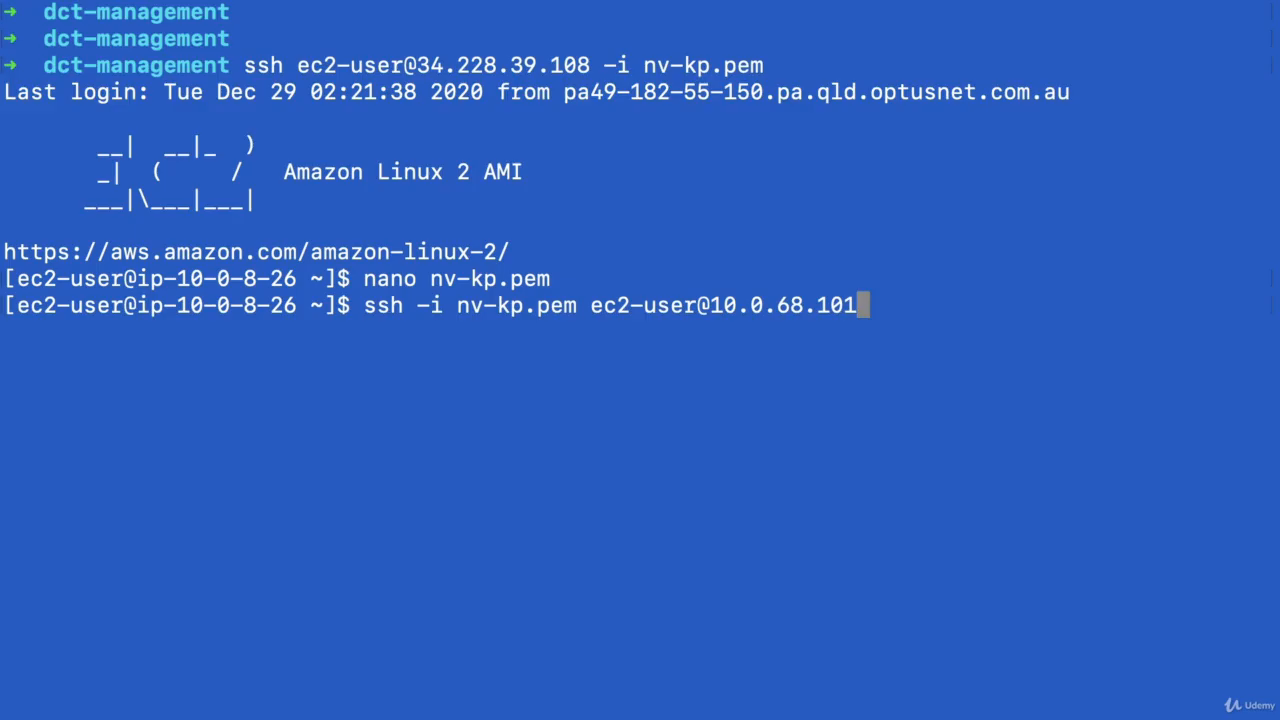
key("Return")
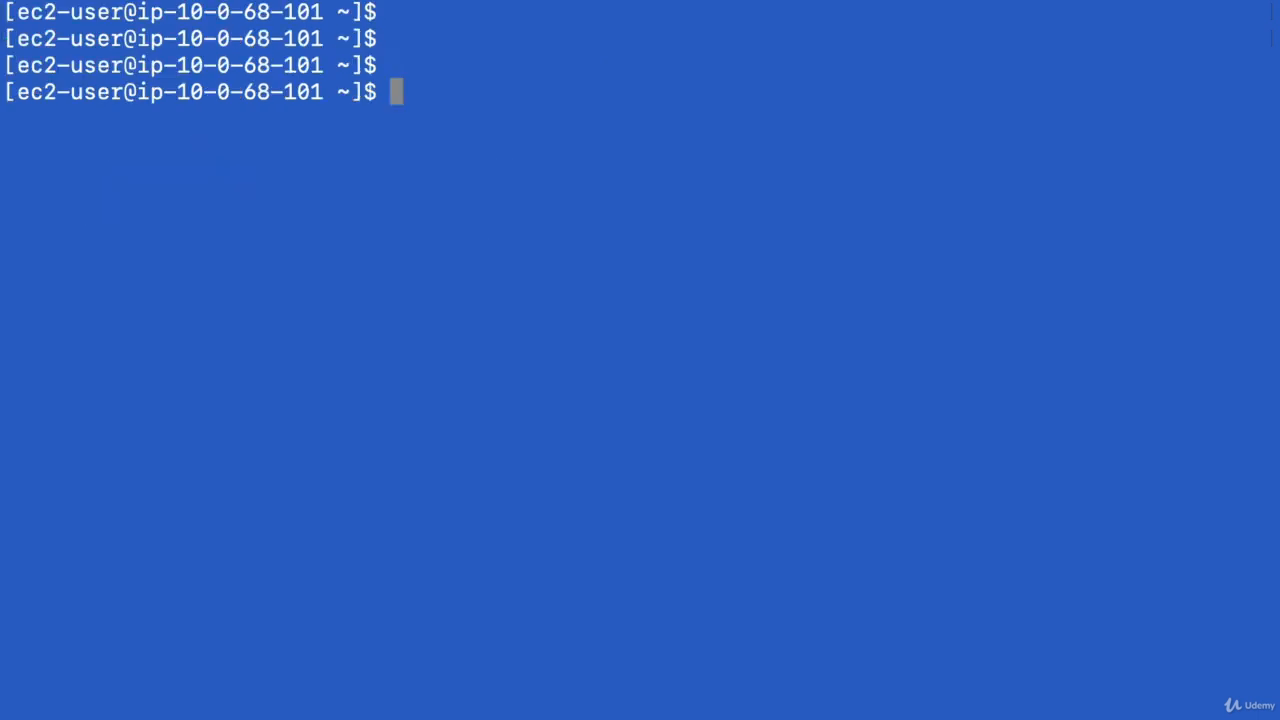
type("aws s")
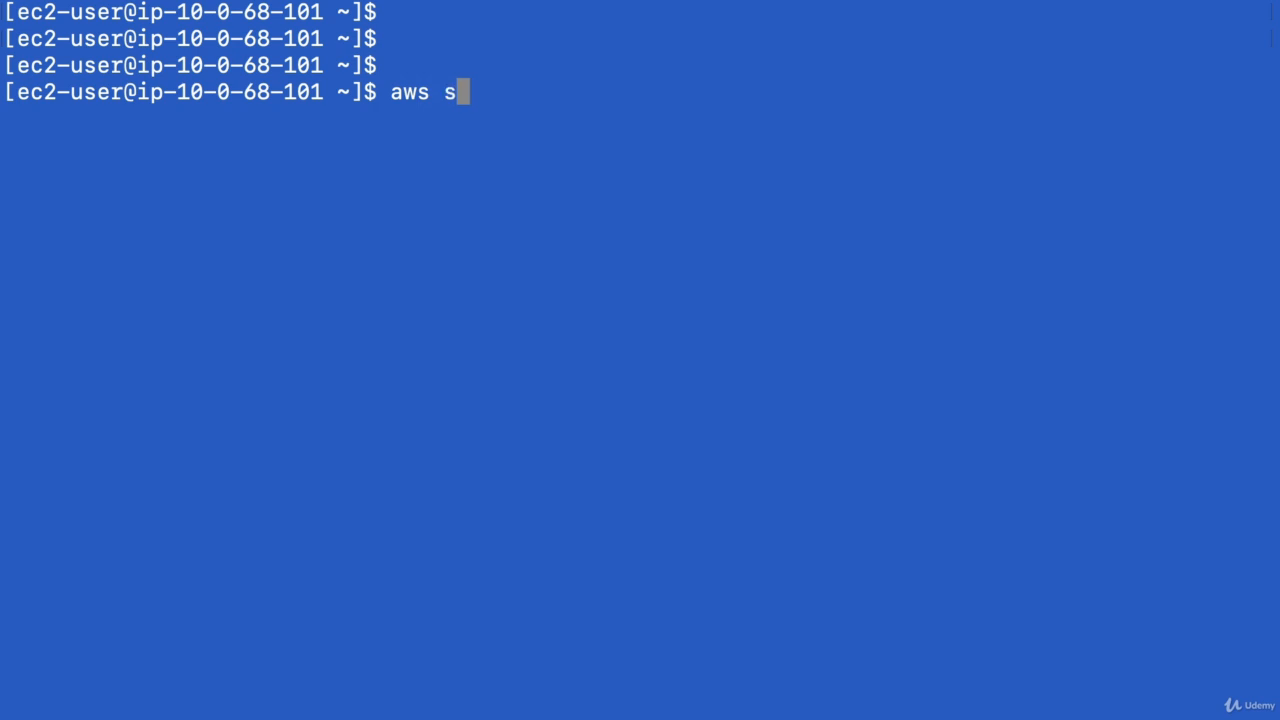
type("3 ls")
key("Return")
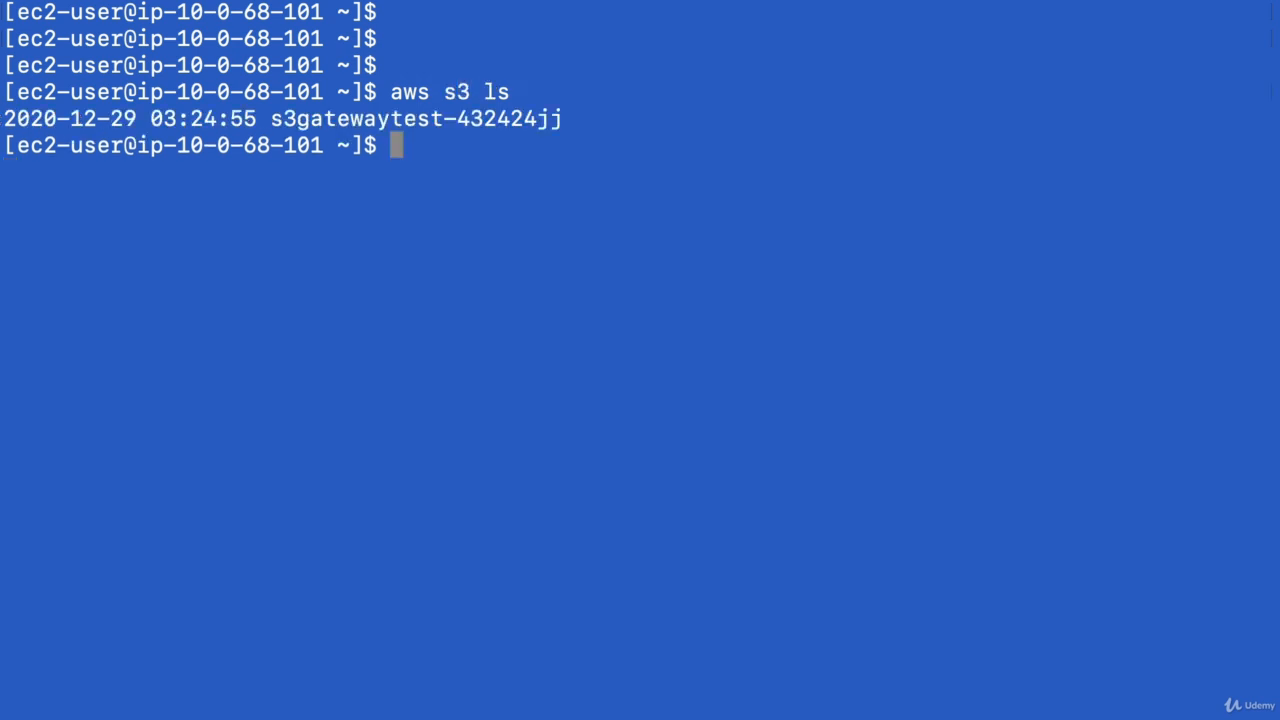
- List the contents of the bucket s3://s3gatewaytest-432424jj with aws s3 ls
type("aws s3 ls ")
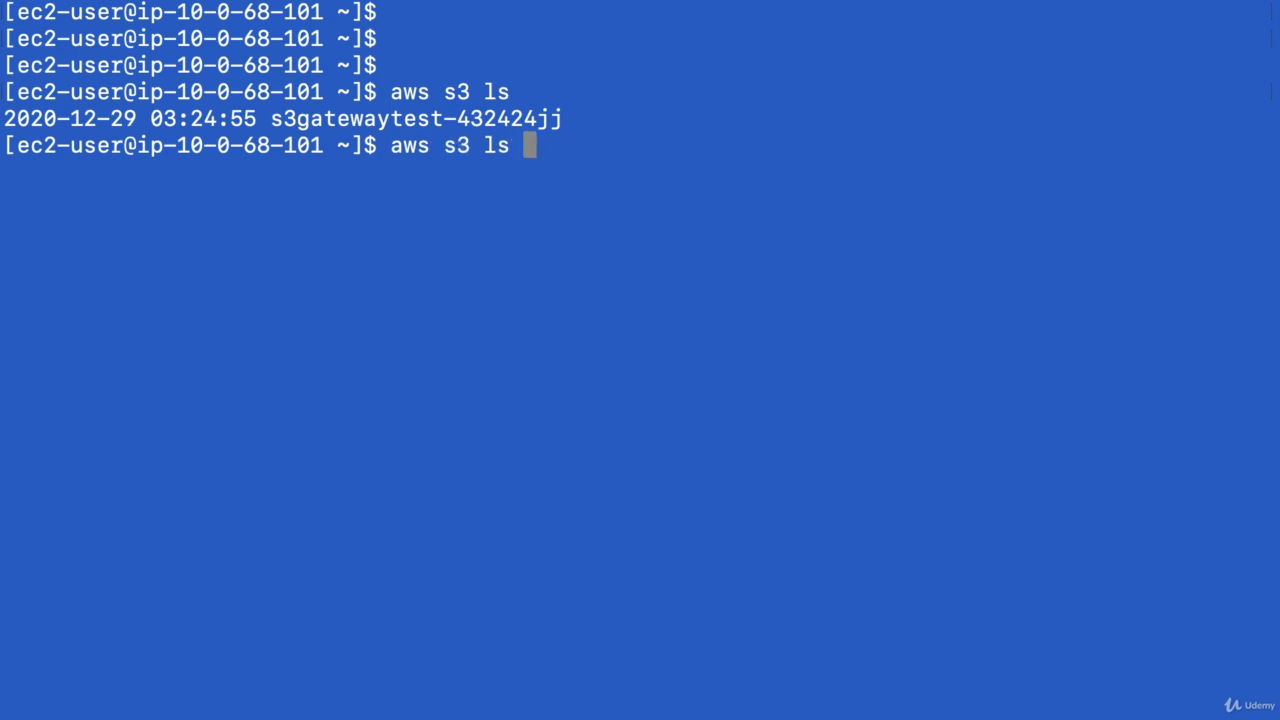
type("3")
key("BackSpace")
type("s3://")
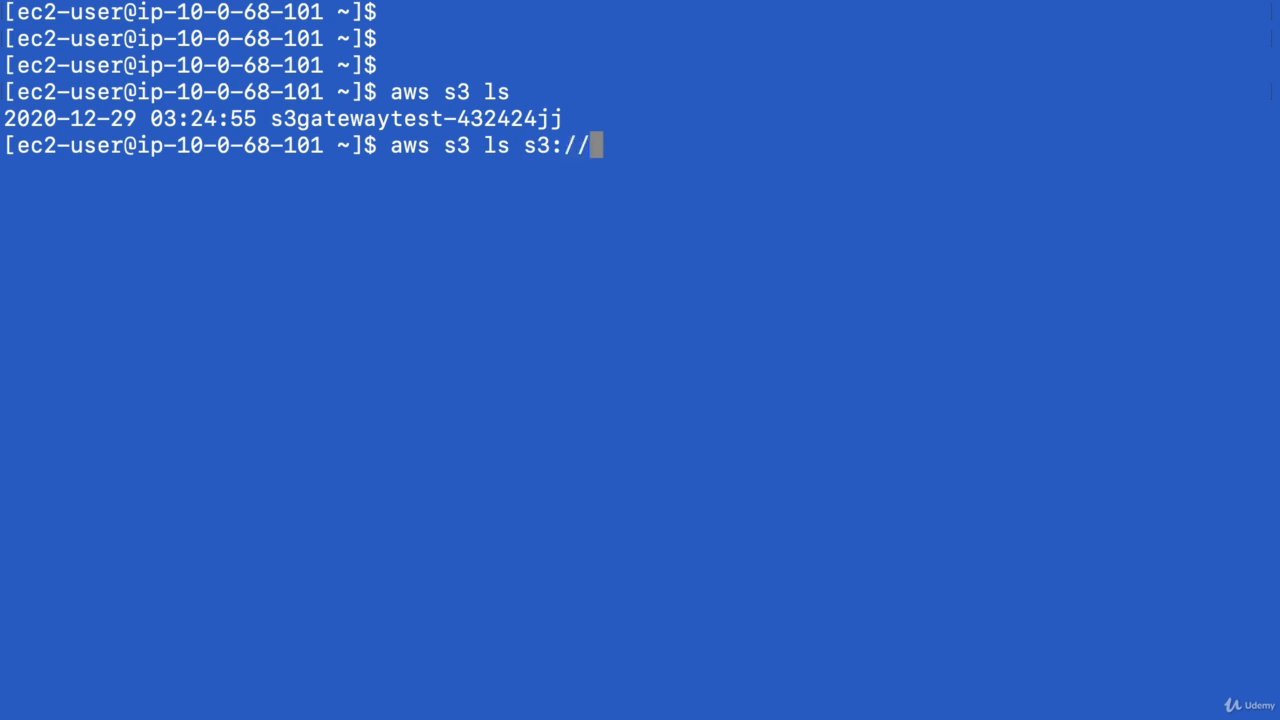
key("super+v")
key("Return")
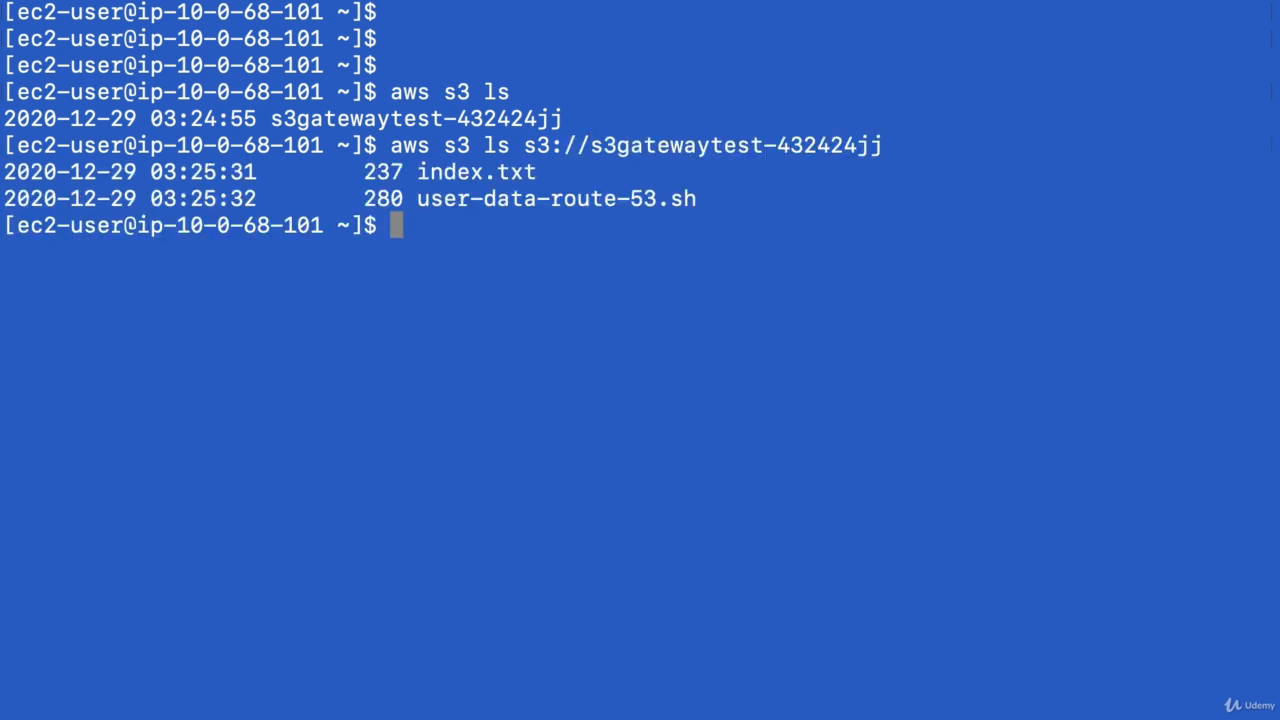